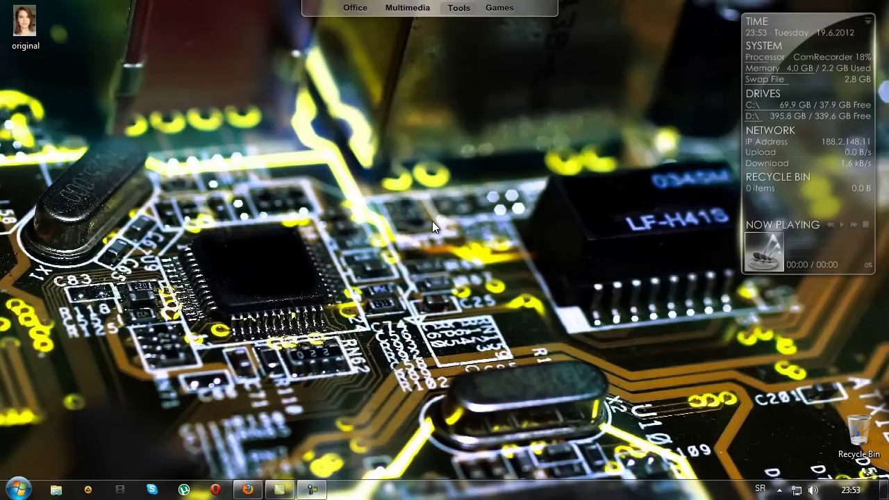
Open the 'original' image with Adobe Photoshop CS5 from its desktop Open with menu
right_click(39, 31)
mouse_move(139, 198)
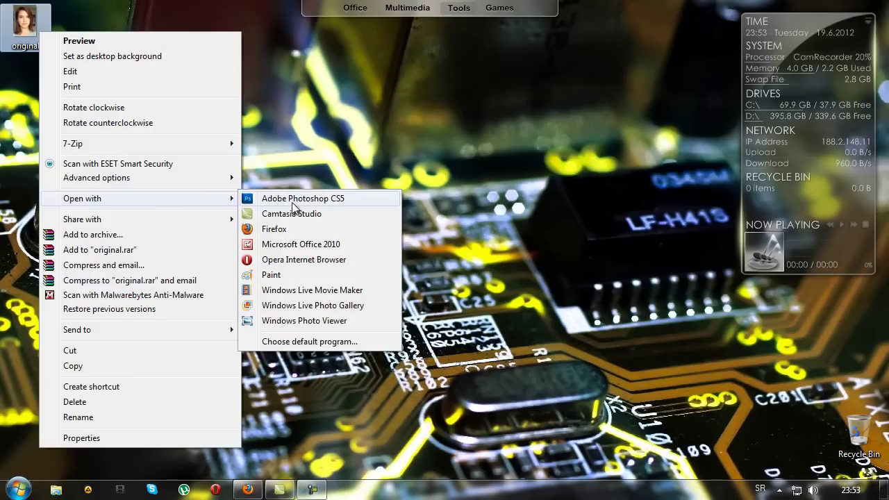
click(286, 198)
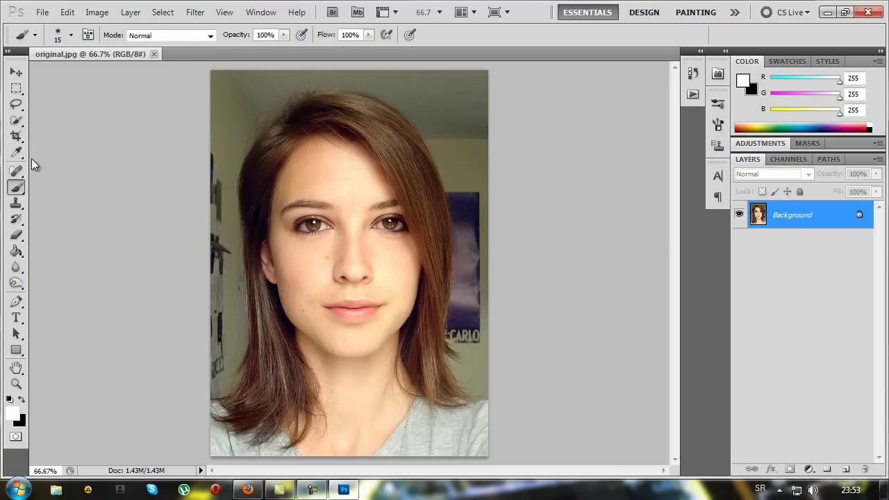
Heal the blemishes on the cheek, lower cheek, chin and lip corner with the Spot Healing Brush
click(17, 171)
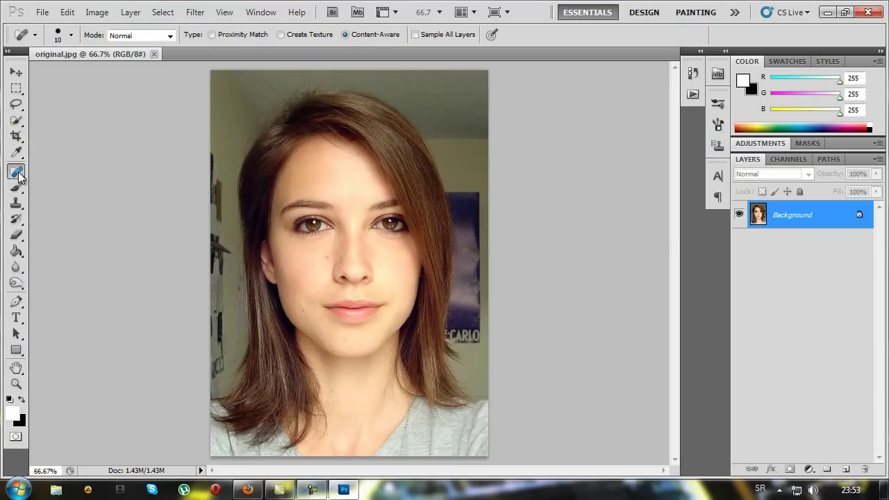
scroll(405, 253, up, 1)
scroll(405, 253, up, 1)
scroll(405, 254, up, 1)
scroll(406, 253, down, 1)
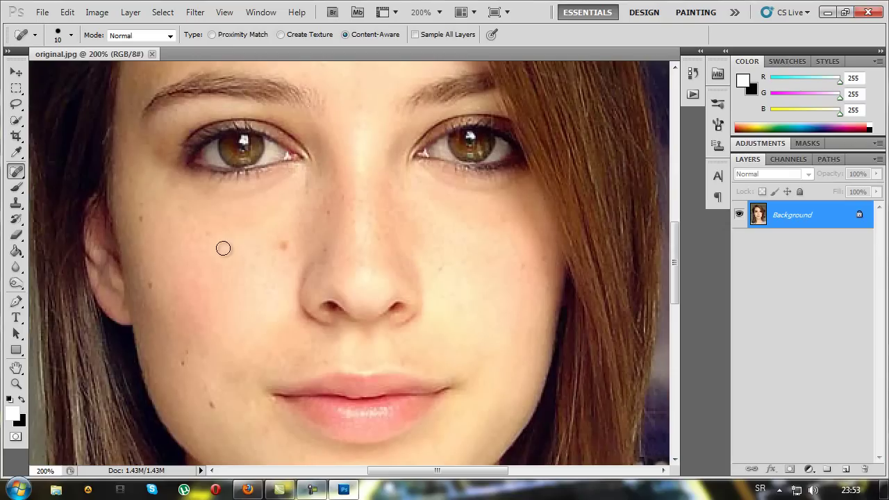
click(285, 248)
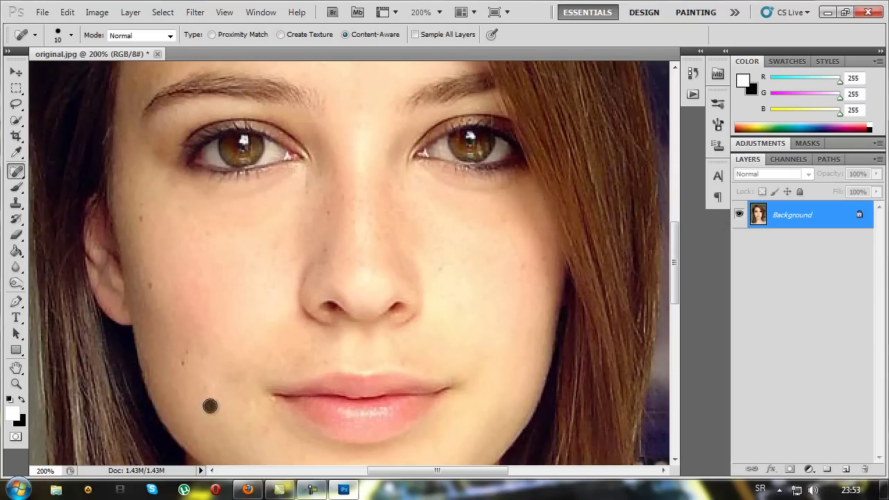
click(150, 282)
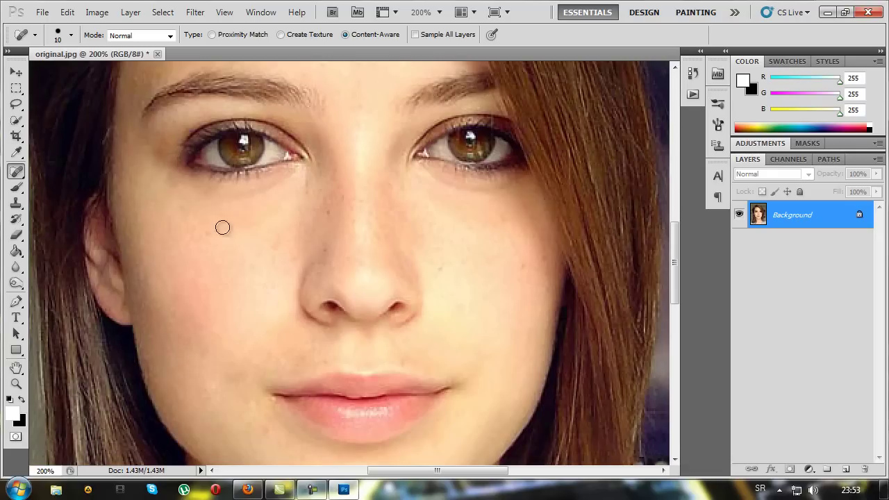
scroll(389, 295, down, 2)
click(331, 414)
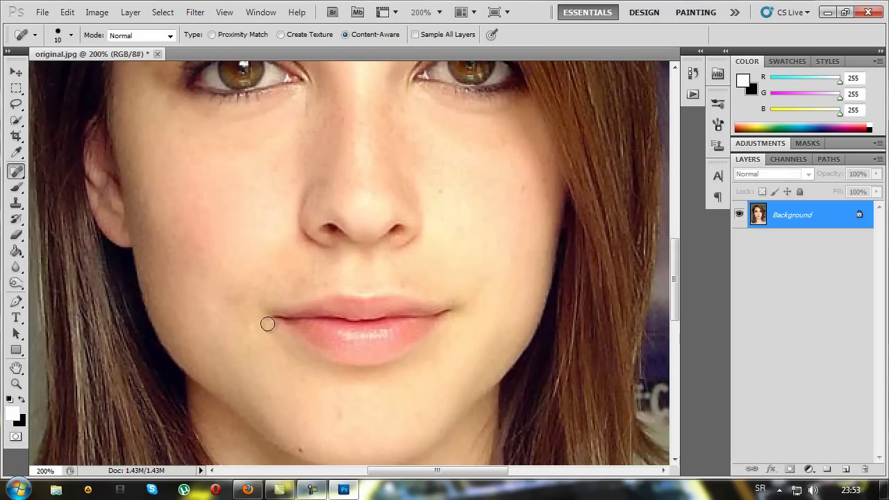
scroll(291, 424, down, 1)
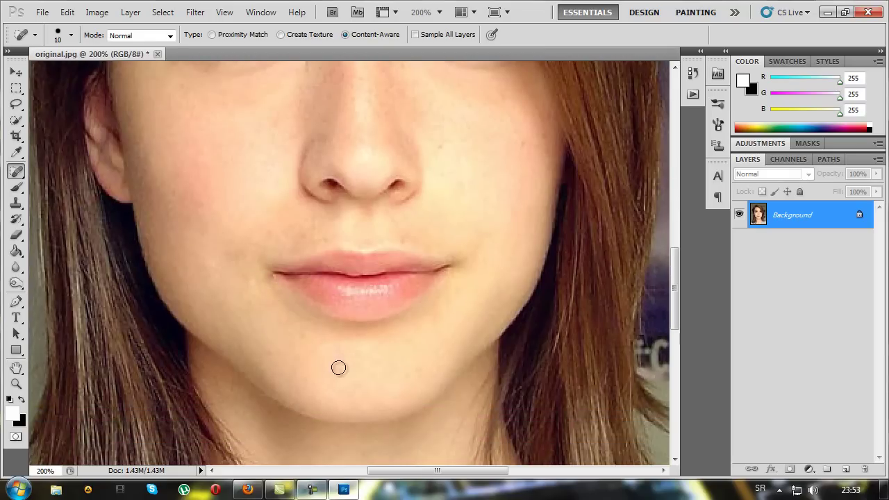
click(273, 289)
Heal the forehead spots, the line of forehead blemishes and the nose bridge
scroll(236, 354, up, 4)
scroll(164, 318, up, 2)
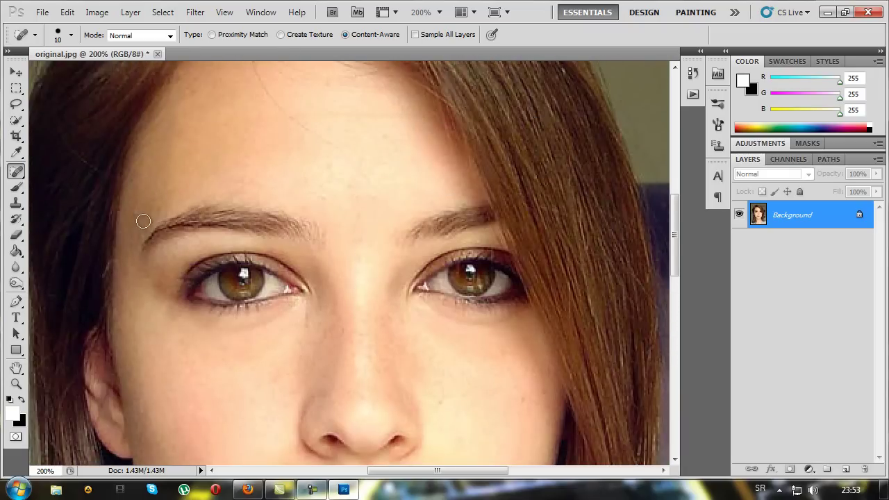
scroll(350, 243, up, 1)
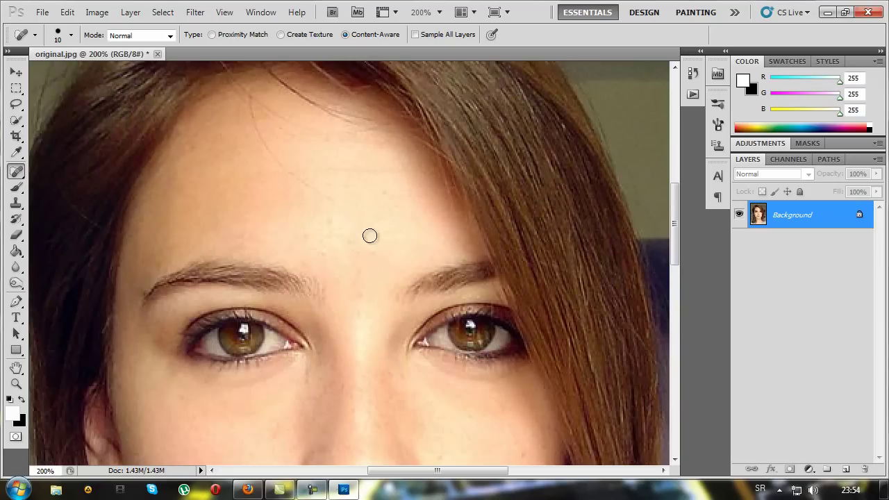
click(320, 195)
click(294, 177)
mouse_move(359, 171)
mouse_down()
mouse_move(316, 169)
mouse_move(358, 169)
mouse_up()
drag(354, 316, 359, 300)
scroll(365, 342, down, 3)
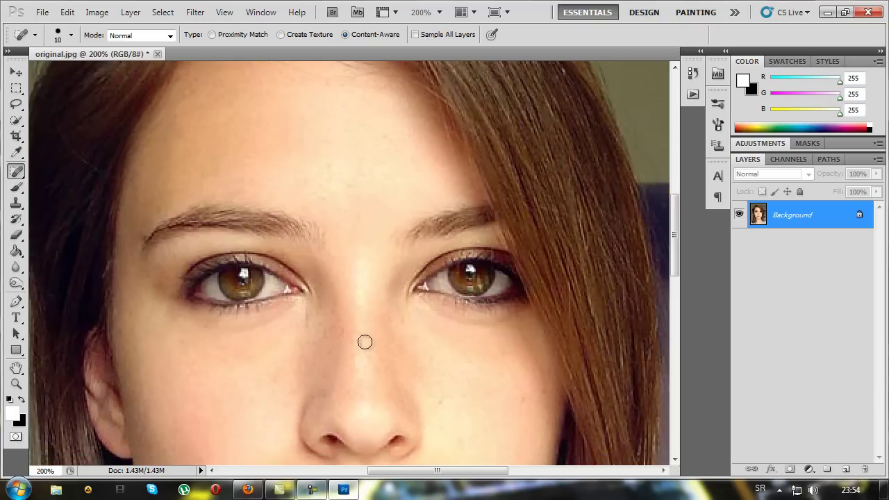
scroll(403, 413, down, 2)
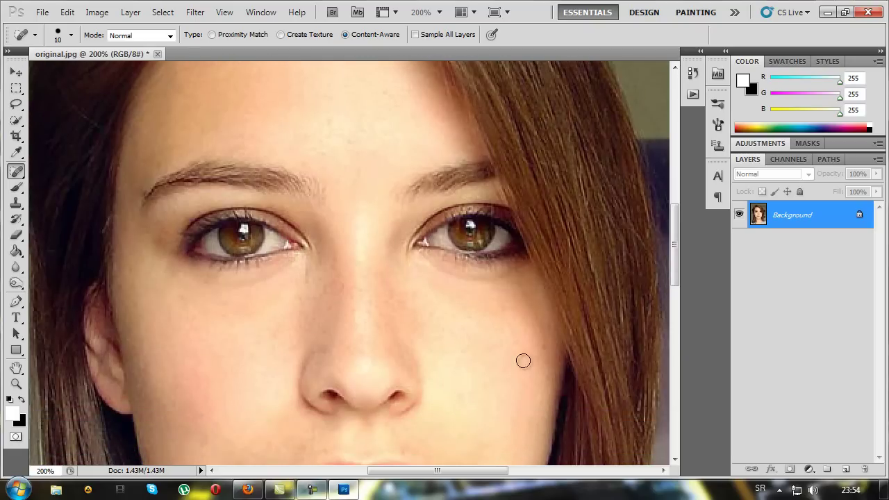
scroll(544, 350, down, 2)
scroll(504, 375, down, 3)
scroll(419, 377, down, 1)
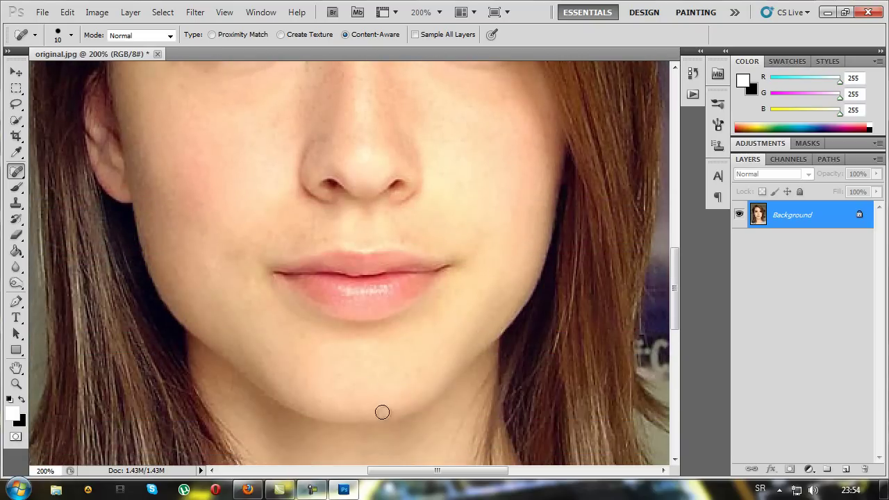
scroll(383, 413, up, 3)
scroll(390, 425, up, 6)
scroll(377, 363, up, 1)
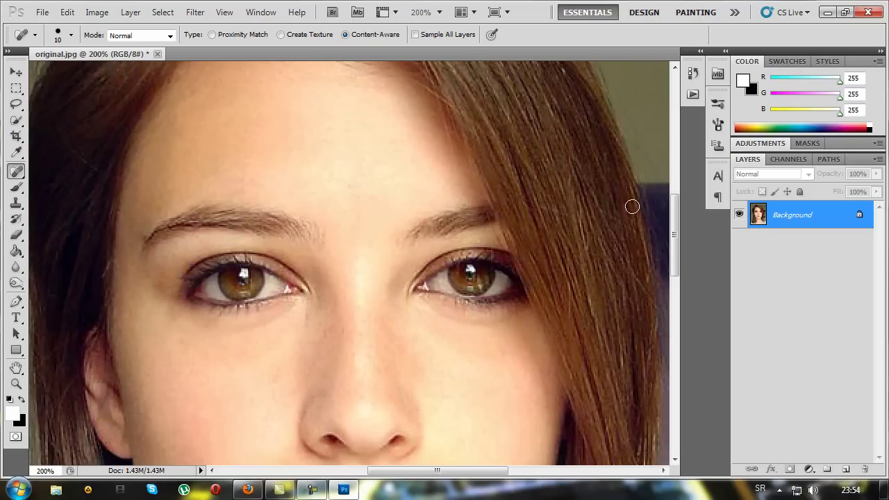
mouse_move(673, 222)
mouse_down()
mouse_move(660, 356)
mouse_move(672, 193)
mouse_up()
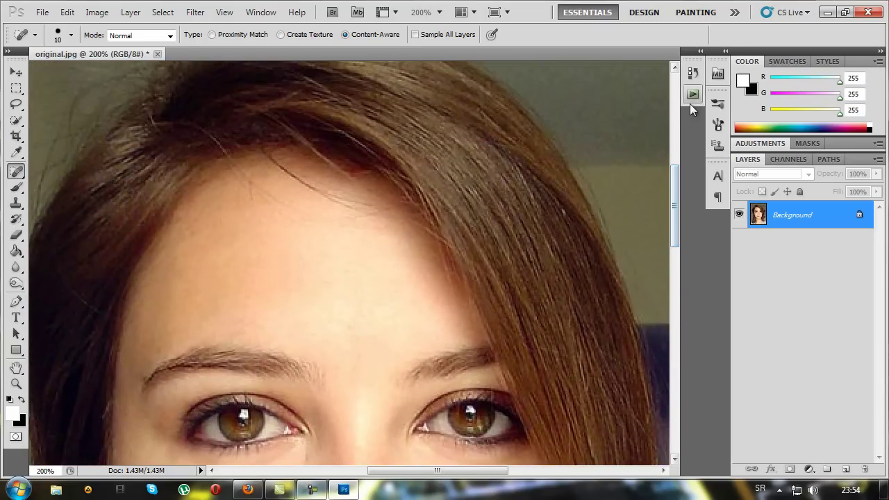
Run the Skin Smoother action, accepting Surface Blur and a 0.1-radius High Pass
click(692, 94)
click(623, 310)
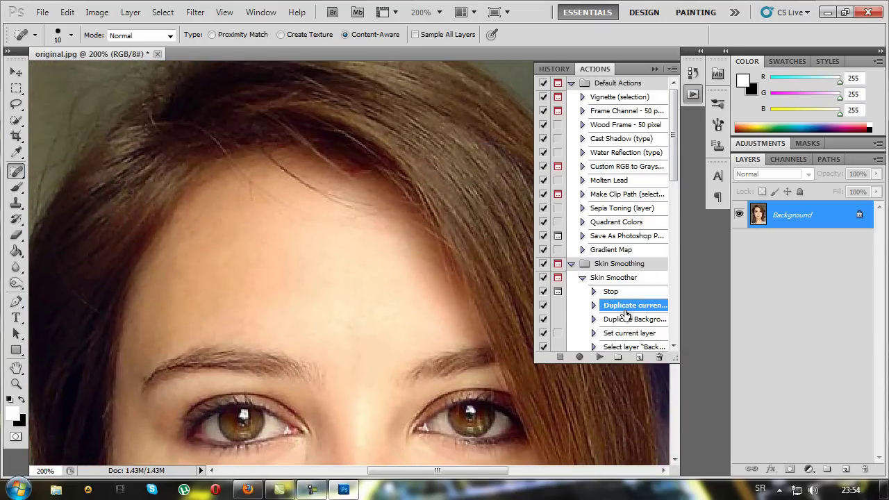
click(600, 357)
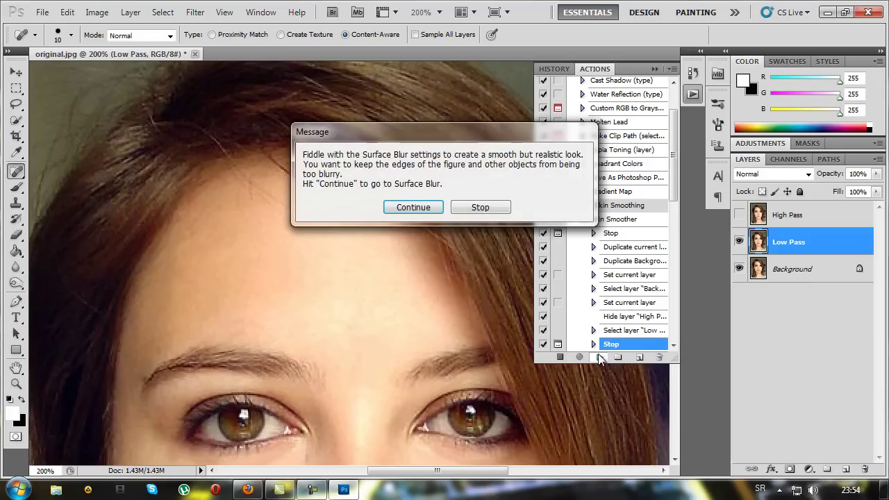
click(413, 207)
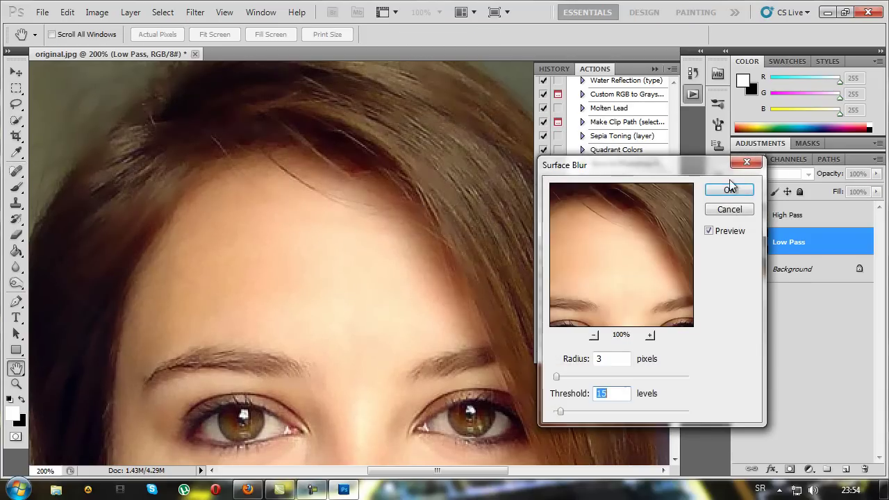
click(730, 187)
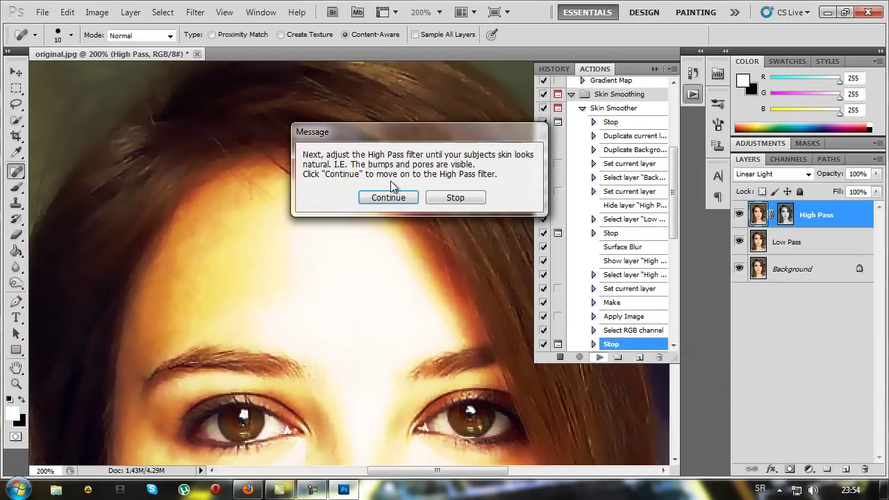
click(389, 200)
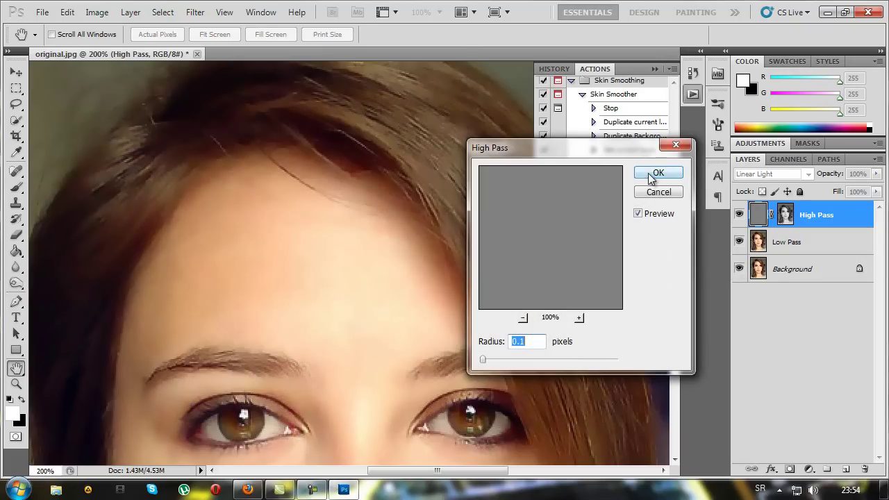
click(651, 175)
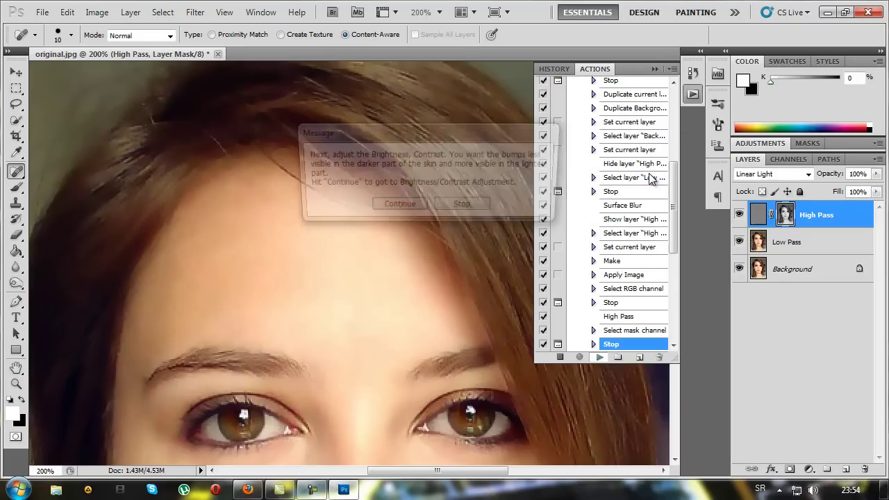
Set Brightness 15 and Contrast 32, then continue the action until it pauses
click(391, 209)
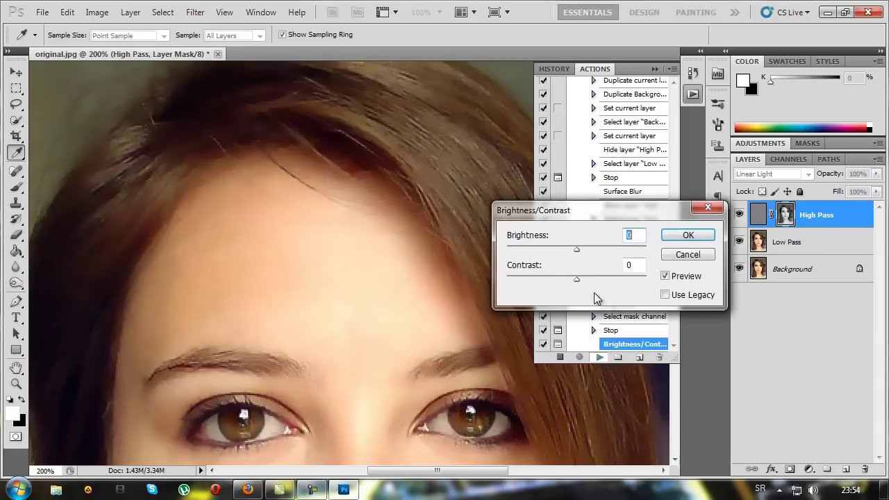
drag(596, 278, 598, 279)
drag(579, 250, 584, 252)
click(685, 235)
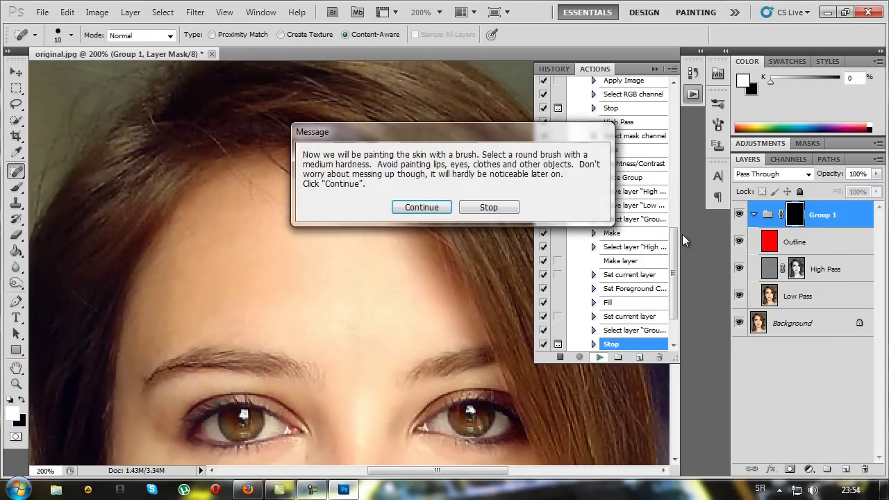
click(415, 209)
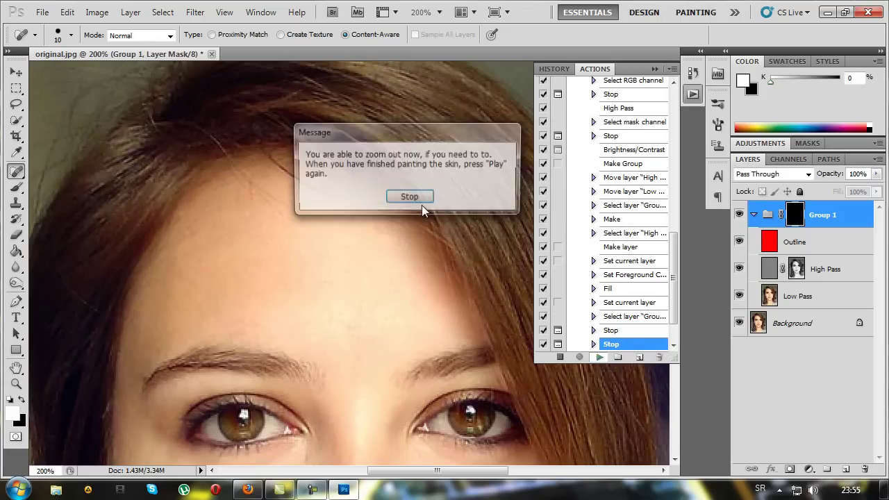
click(417, 201)
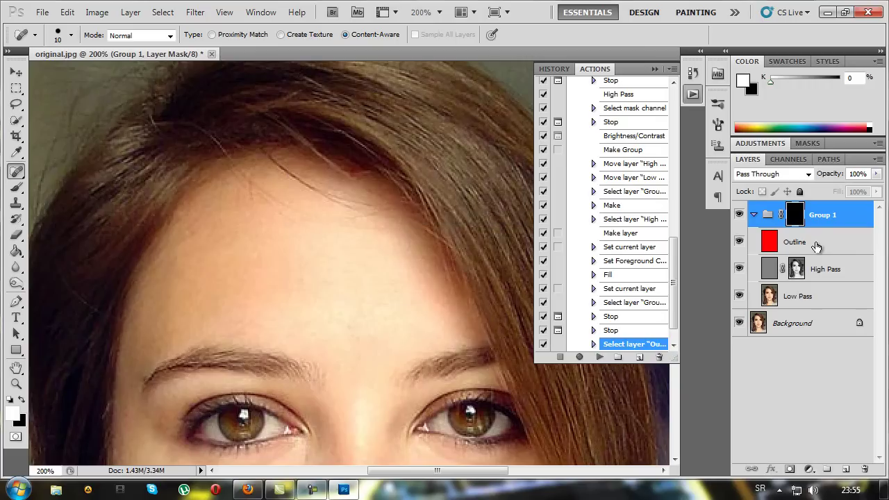
Delete the red Outline layer and ready a 30 px brush on Group 1's mask
drag(824, 246, 865, 469)
click(815, 217)
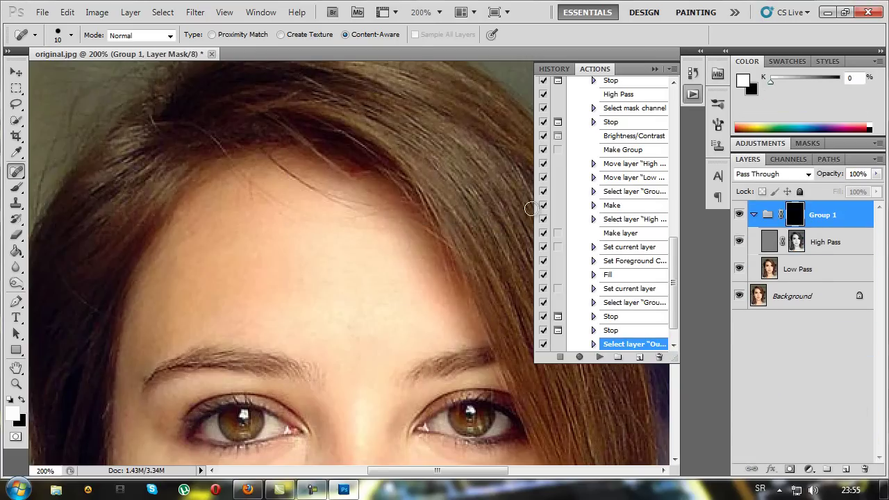
click(17, 187)
scroll(199, 211, down, 5)
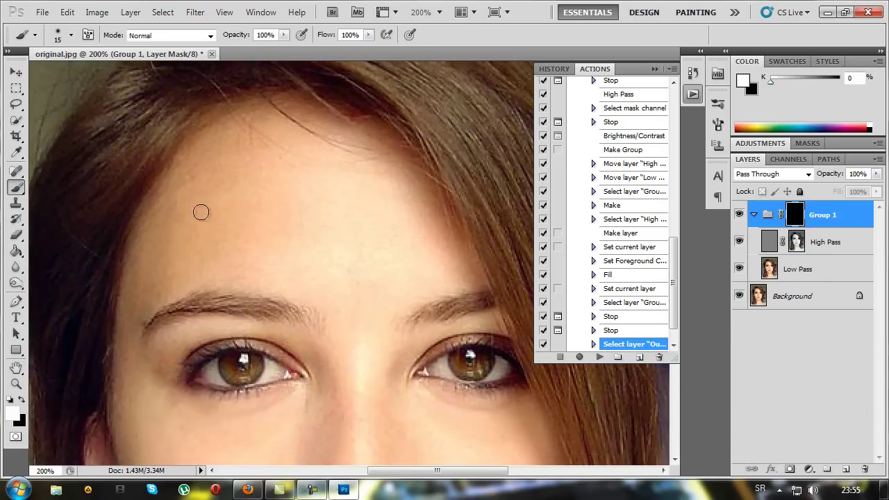
click(654, 69)
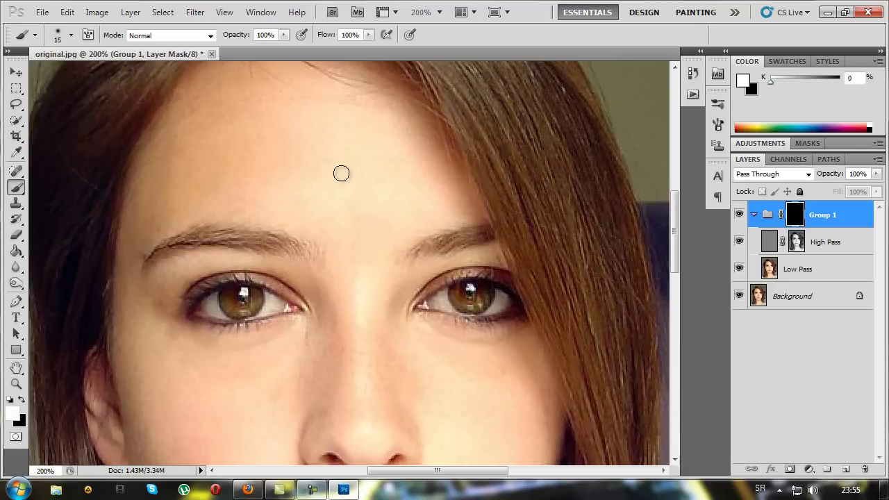
scroll(302, 173, down, 4)
scroll(368, 219, down, 2)
key(ctrl+minus)
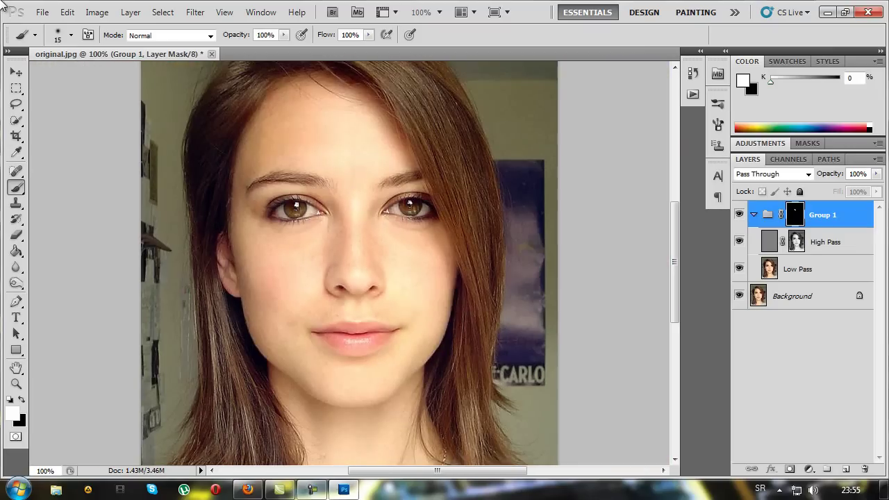
click(60, 39)
drag(33, 72, 39, 71)
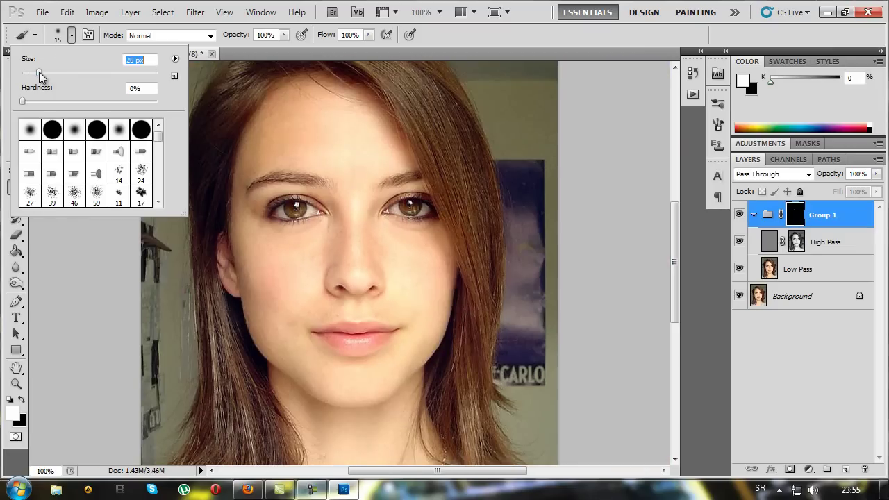
click(401, 239)
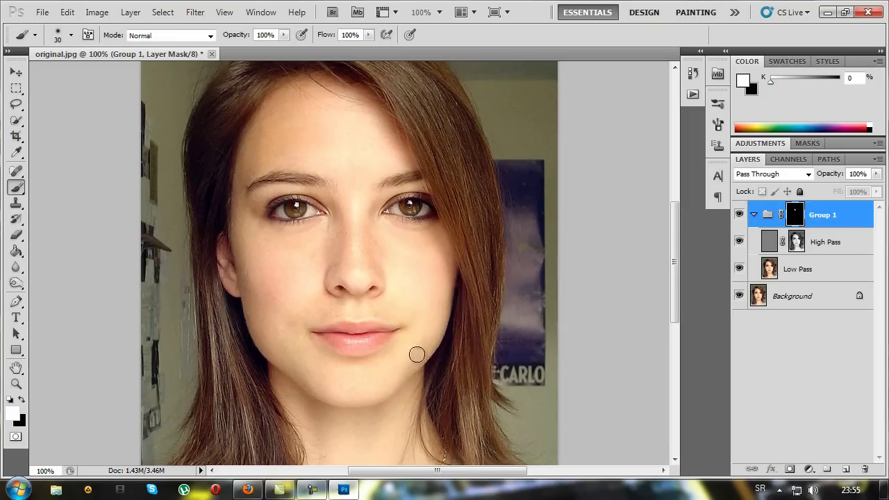
Paint the mask over the cheek, chin and under the left eye toward the temple
mouse_move(333, 385)
mouse_down()
mouse_move(402, 349)
mouse_move(367, 307)
mouse_move(311, 317)
mouse_up()
mouse_move(280, 229)
mouse_down()
mouse_move(308, 214)
mouse_move(290, 248)
mouse_move(238, 203)
mouse_up()
mouse_move(284, 318)
mouse_down()
mouse_move(302, 304)
mouse_move(372, 364)
mouse_move(322, 373)
mouse_move(358, 395)
mouse_up()
scroll(377, 369, up, 3)
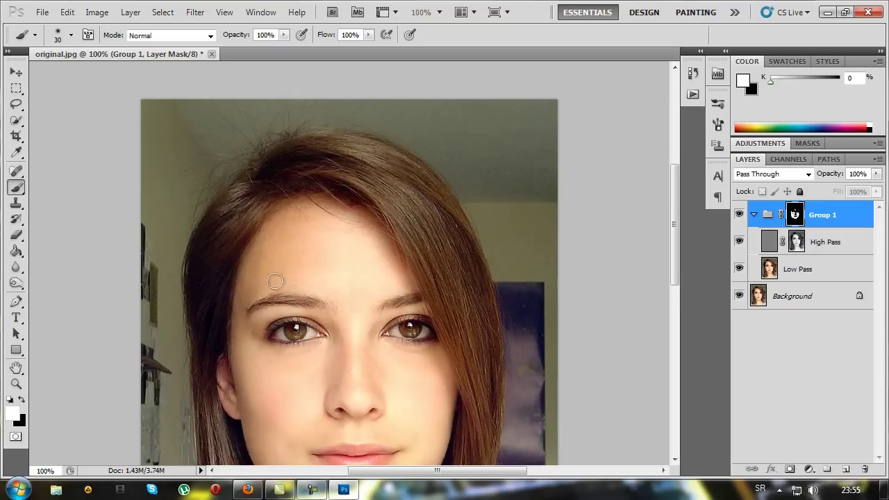
At 200% zoom, paint the hairline and between the eyes with 13-30 px brushes
key(ctrl+plus)
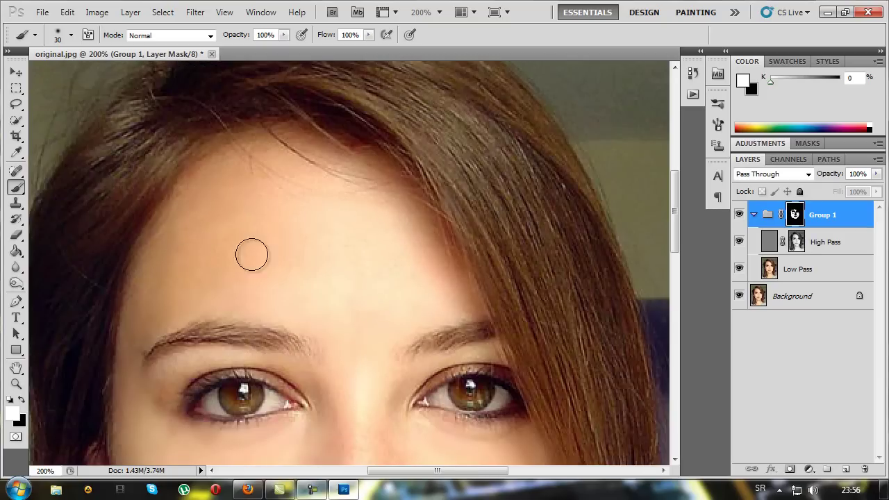
click(70, 34)
drag(33, 72, 31, 73)
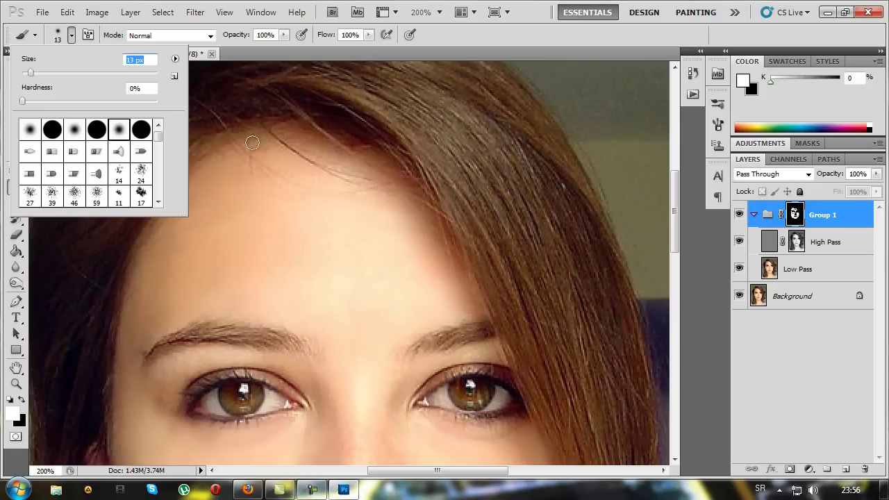
key(Return)
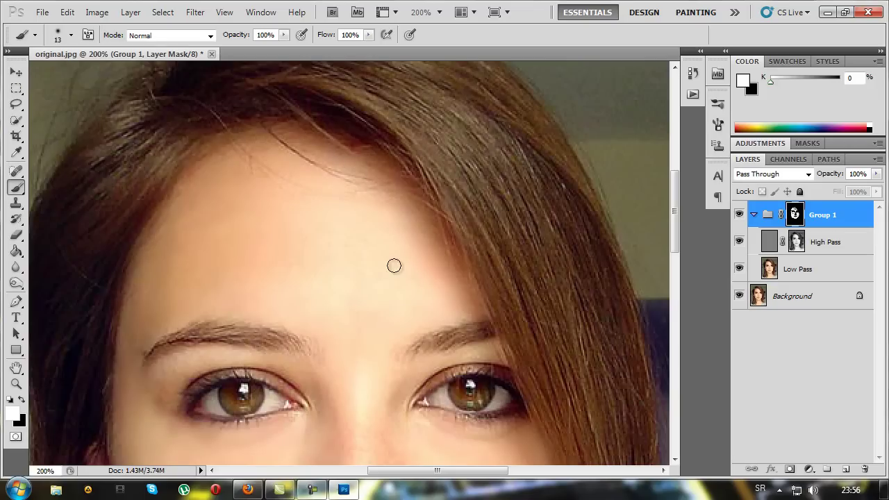
click(757, 489)
click(789, 431)
key(bracketright)
key(bracketright)
scroll(347, 289, down, 3)
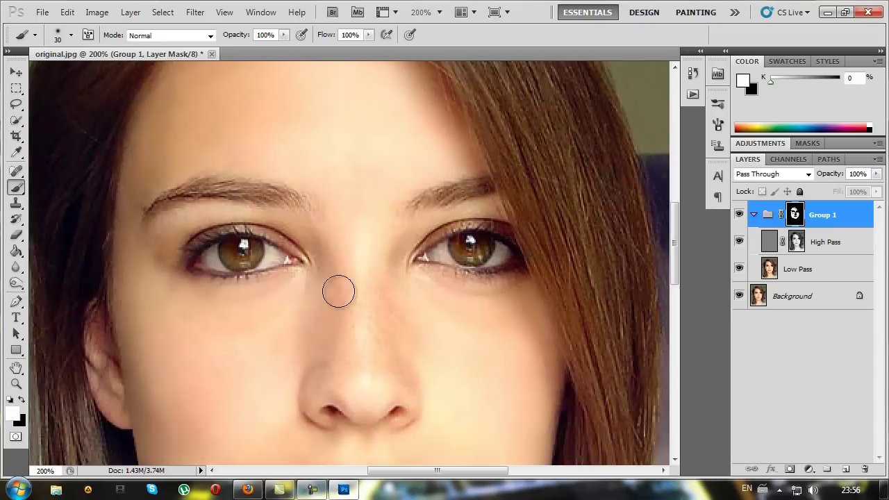
scroll(340, 290, down, 1)
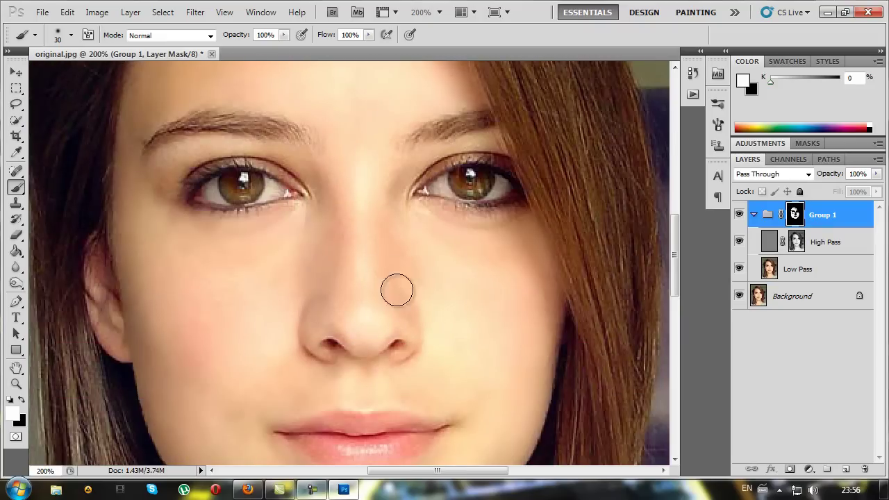
key(bracketleft)
key(bracketleft)
key(bracketleft)
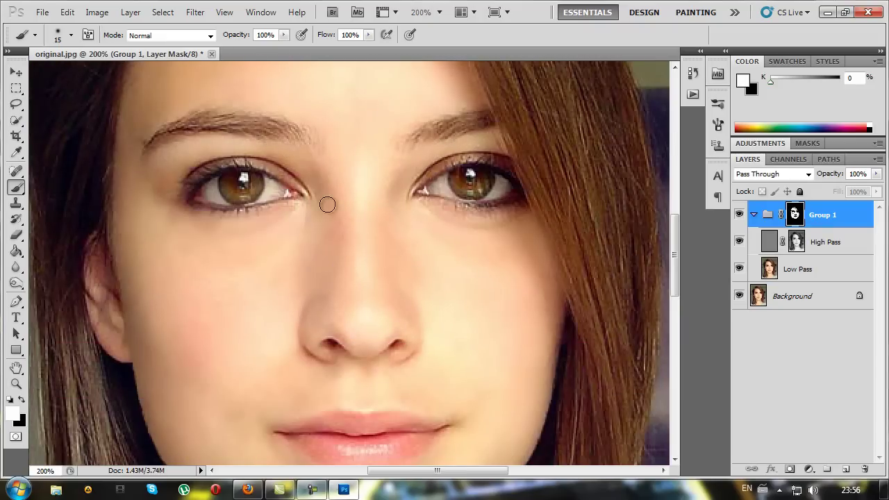
Continue painting the face and neck, alternating brush sizes of 30, 15 and 25 px
scroll(292, 225, down, 3)
scroll(432, 255, up, 1)
key(bracketright)
key(bracketright)
key(bracketright)
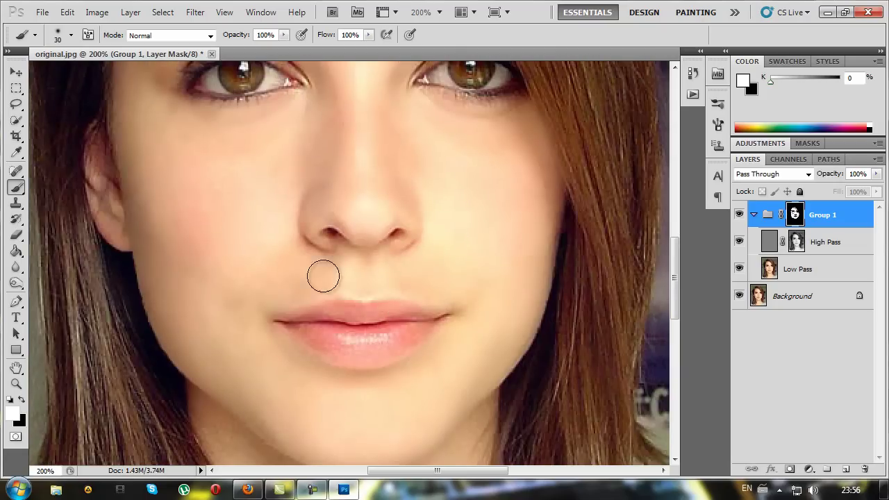
scroll(407, 160, down, 2)
scroll(250, 327, down, 1)
key(bracketleft)
key(bracketleft)
key(bracketleft)
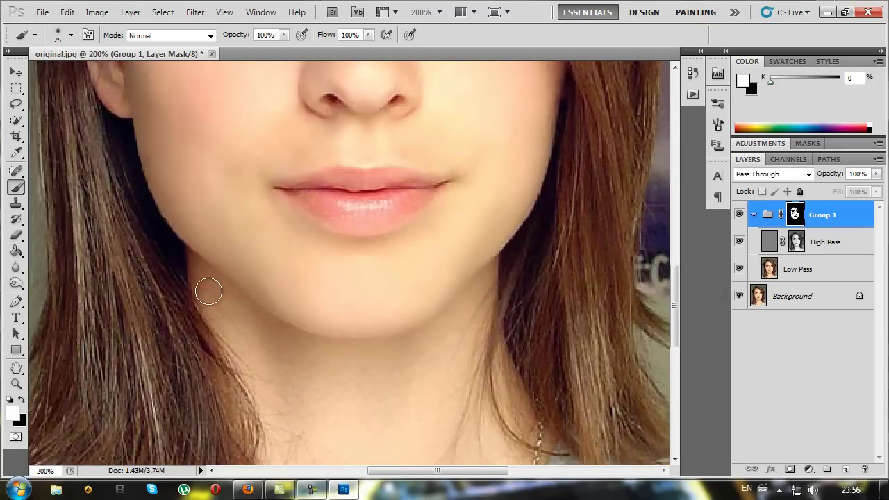
scroll(445, 285, down, 3)
key(bracketright)
key(bracketright)
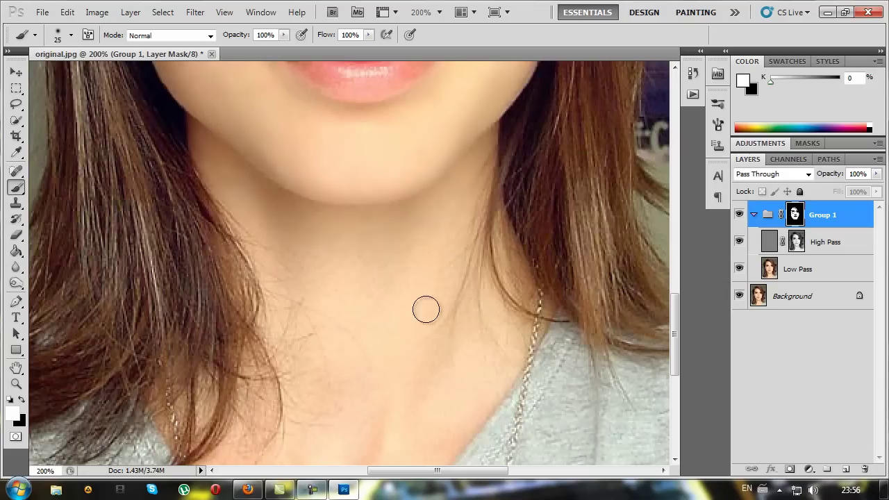
scroll(458, 410, down, 2)
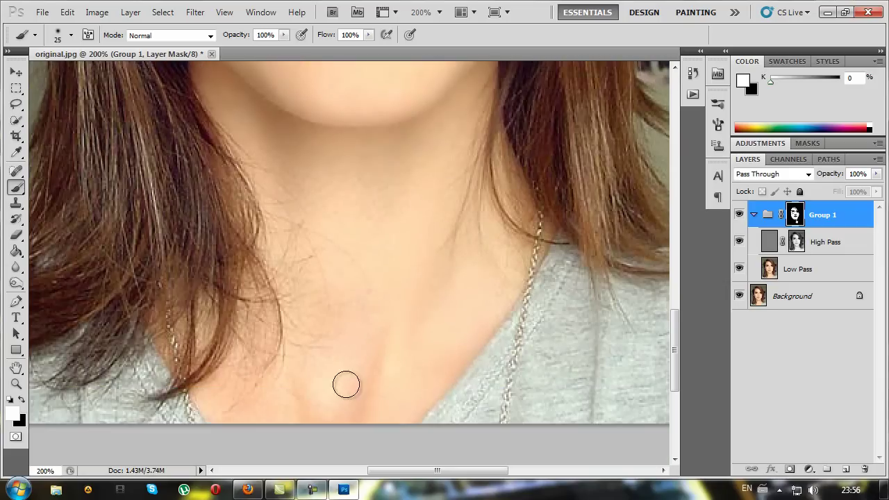
scroll(393, 324, up, 2)
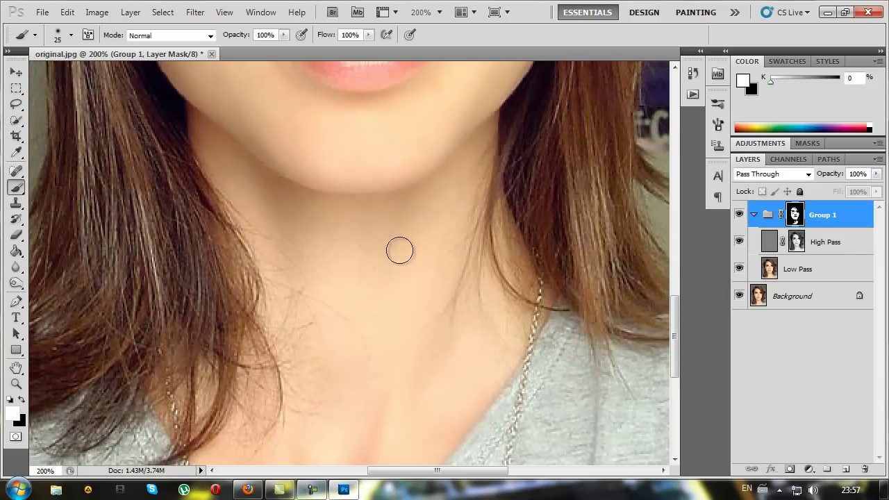
scroll(403, 403, up, 1)
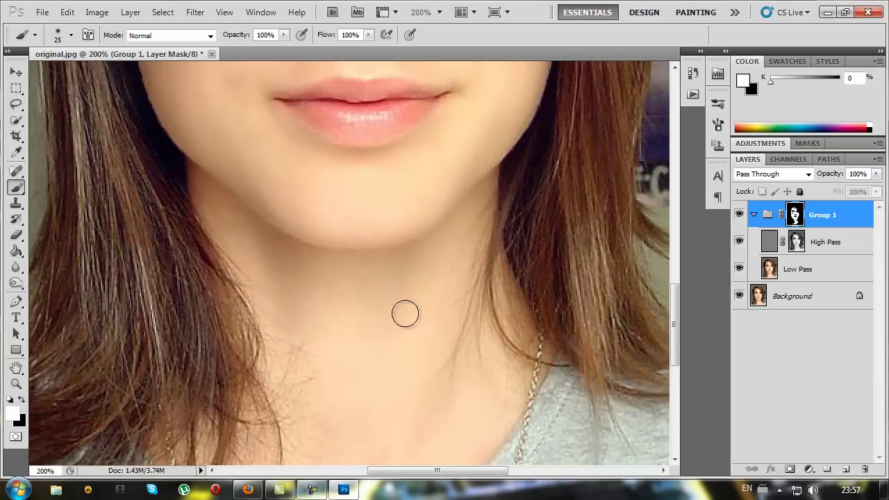
scroll(324, 320, down, 1)
Lower the brush opacity to about half and paint softer smoothing over the skin
click(283, 34)
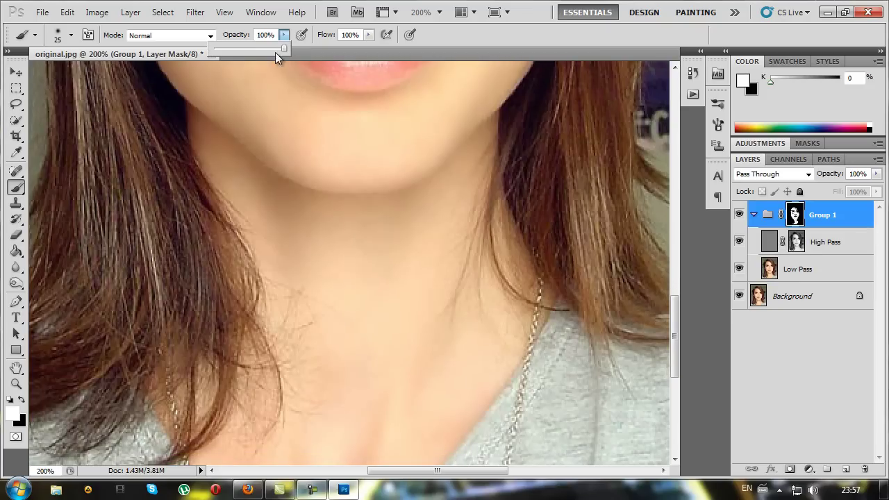
scroll(284, 234, down, 2)
click(284, 241)
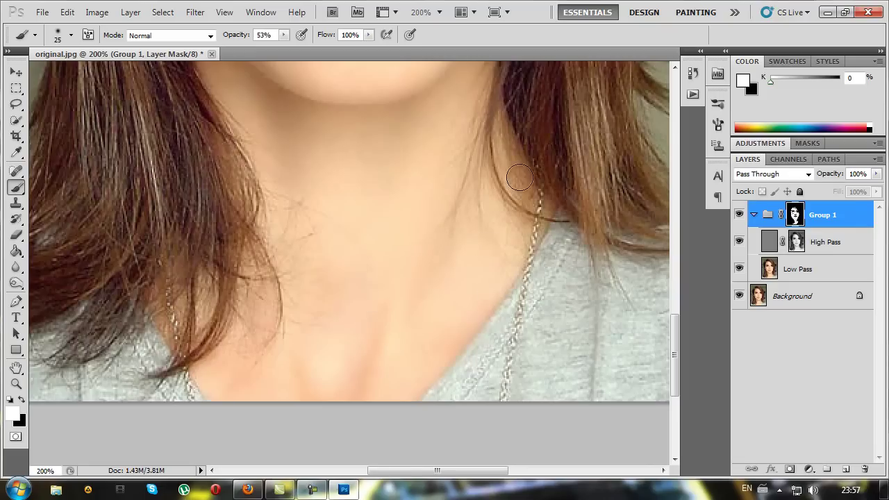
scroll(413, 295, up, 2)
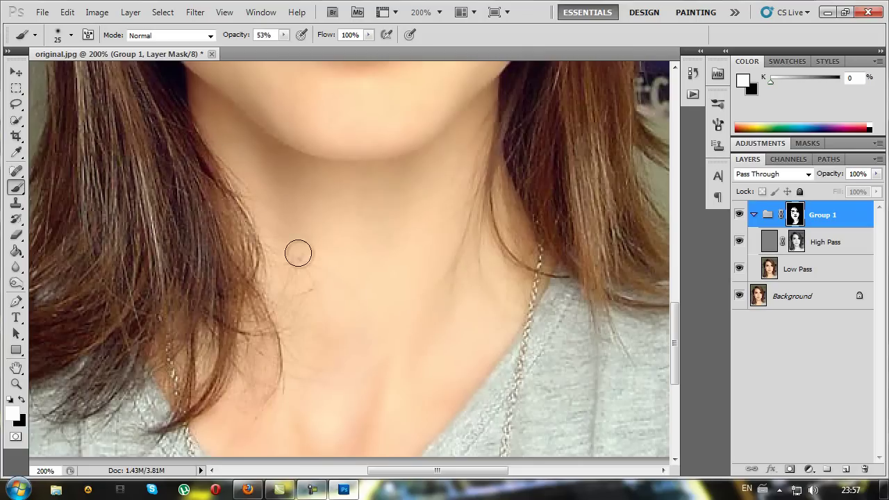
scroll(417, 379, up, 2)
scroll(462, 340, up, 2)
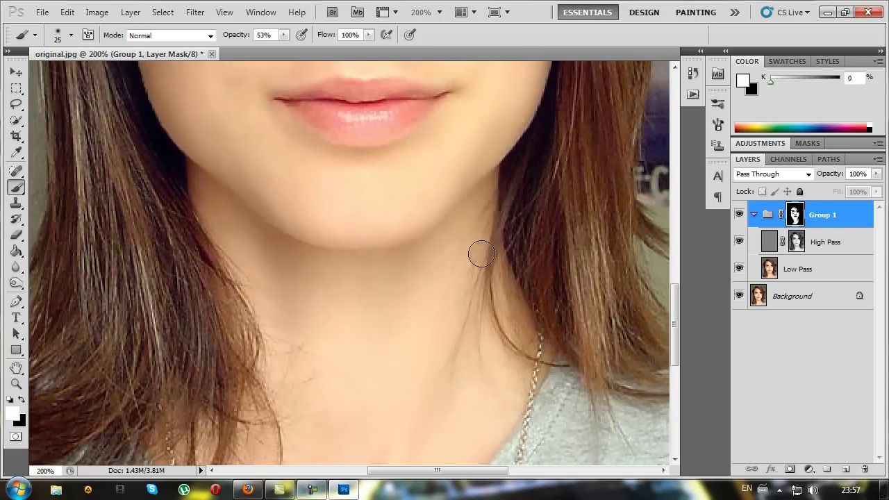
scroll(458, 354, down, 2)
scroll(417, 368, down, 2)
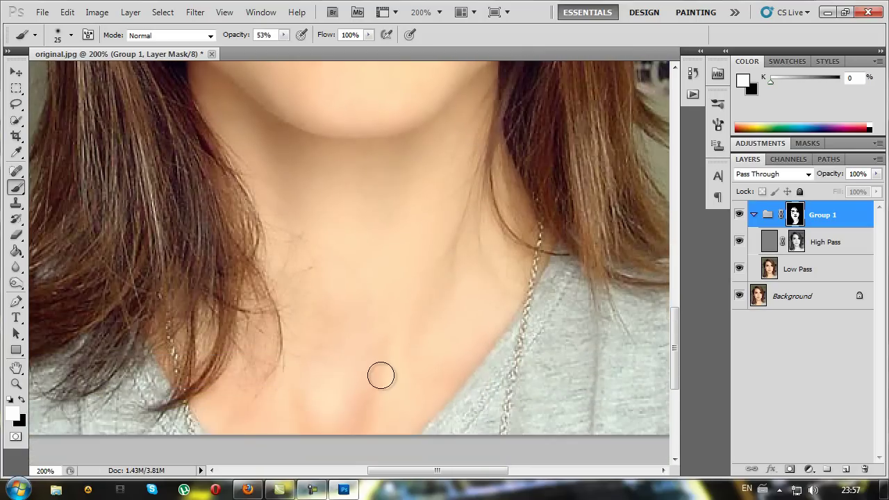
scroll(392, 369, down, 2)
scroll(361, 334, up, 2)
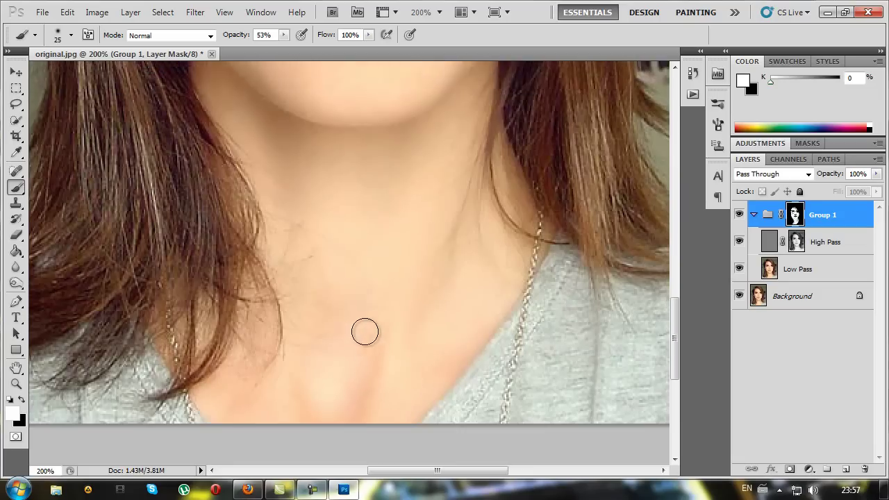
scroll(351, 342, up, 5)
scroll(334, 341, up, 3)
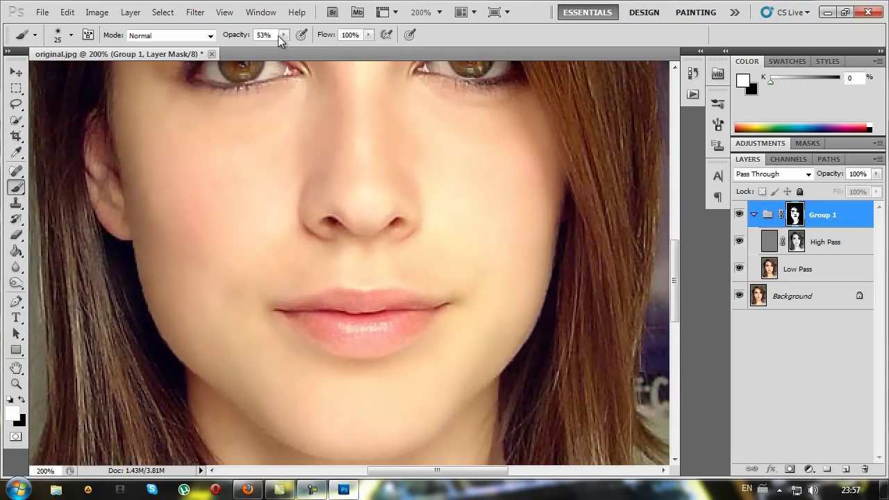
Restore the brush opacity to 100% and finish painting the mask across the face
click(284, 36)
drag(292, 51, 324, 51)
click(179, 162)
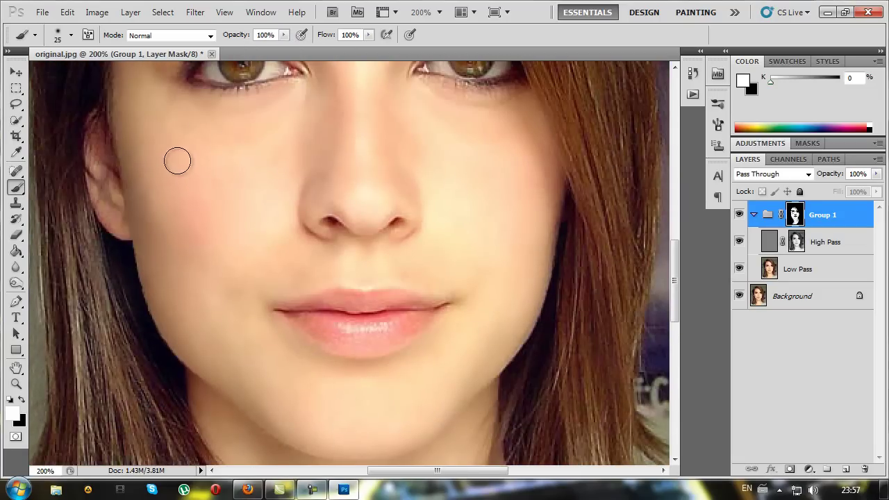
scroll(238, 258, down, 2)
scroll(301, 288, up, 3)
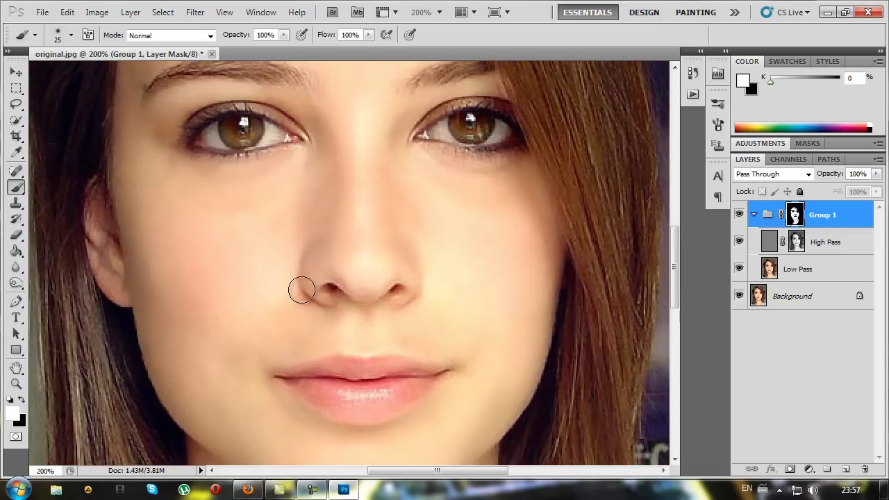
scroll(447, 318, up, 2)
scroll(446, 320, up, 3)
scroll(447, 320, up, 2)
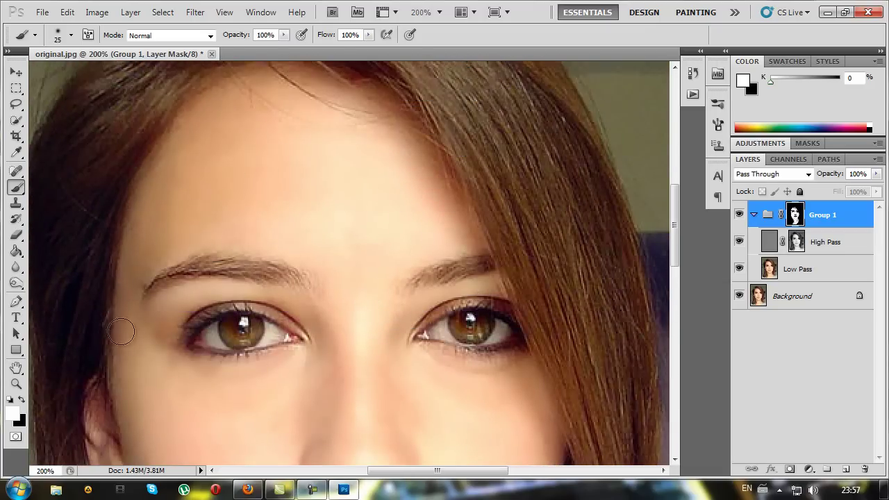
scroll(208, 348, down, 2)
scroll(462, 333, down, 5)
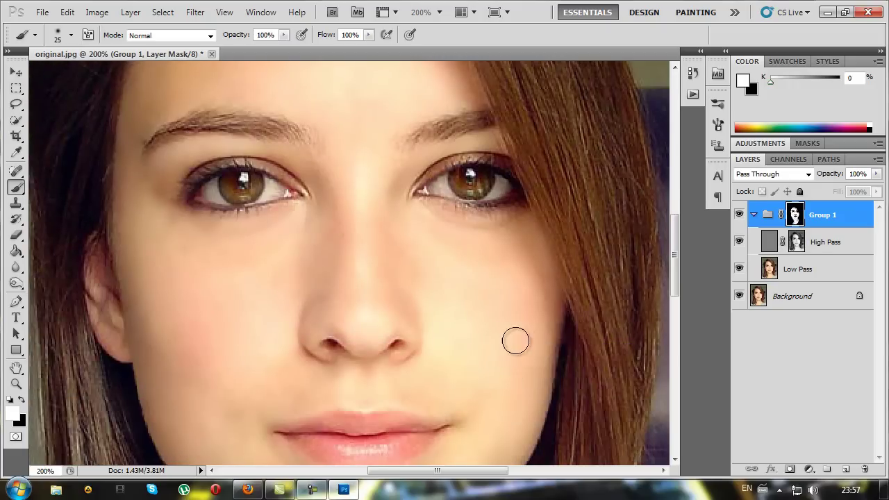
scroll(512, 383, down, 2)
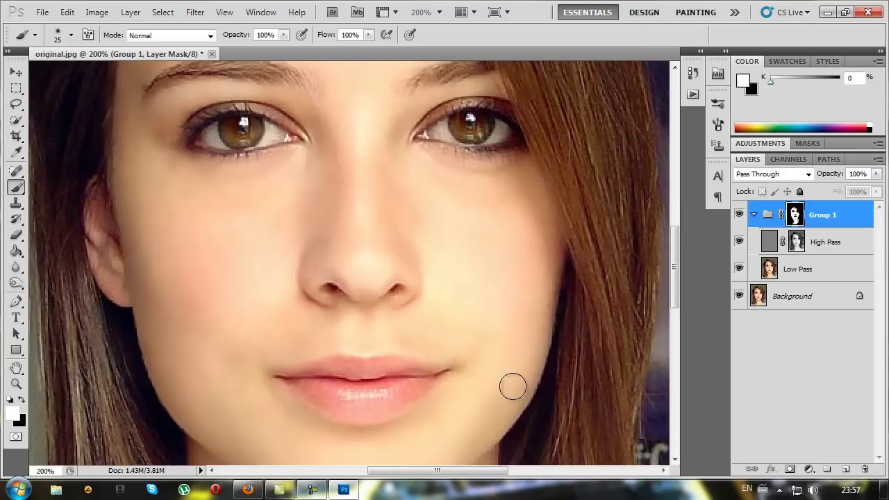
scroll(510, 381, down, 3)
scroll(508, 381, down, 1)
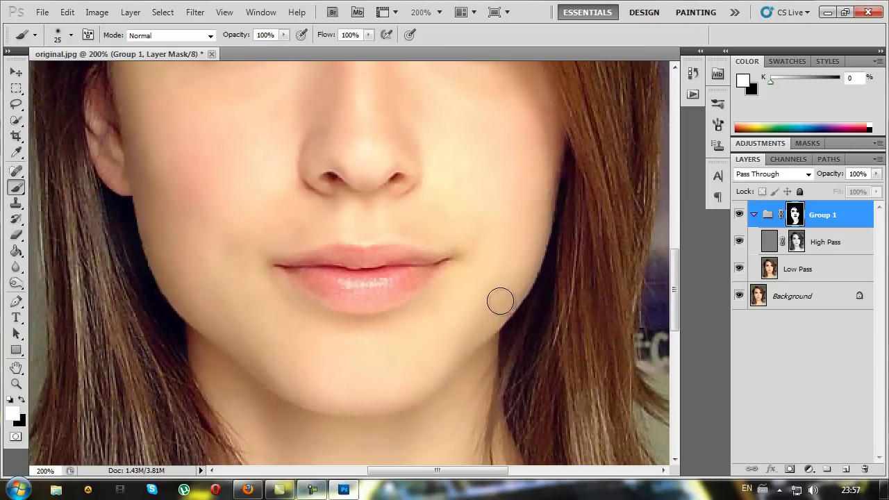
scroll(495, 293, up, 4)
scroll(431, 302, up, 1)
scroll(389, 310, up, 3)
scroll(375, 311, up, 2)
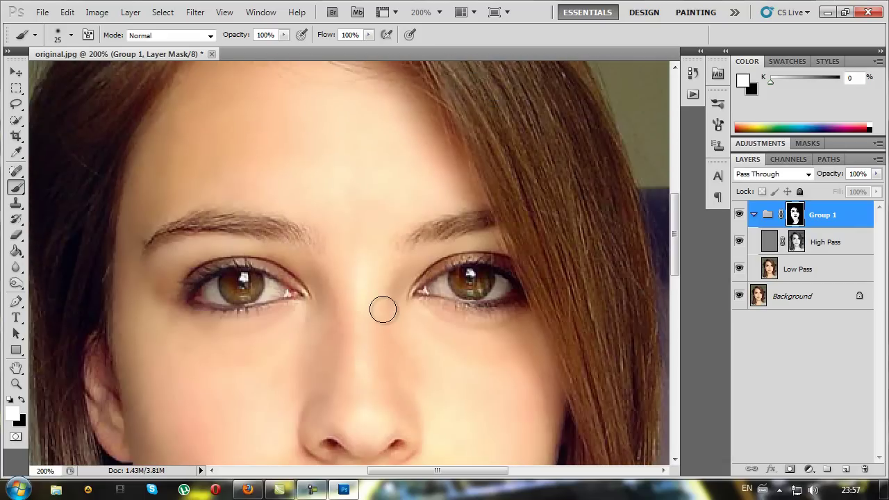
scroll(387, 308, up, 3)
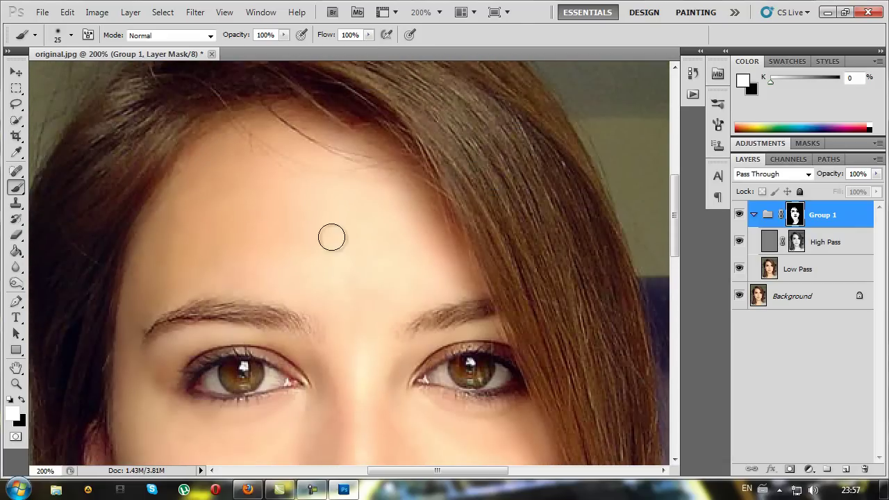
scroll(625, 285, down, 2)
scroll(660, 294, down, 3)
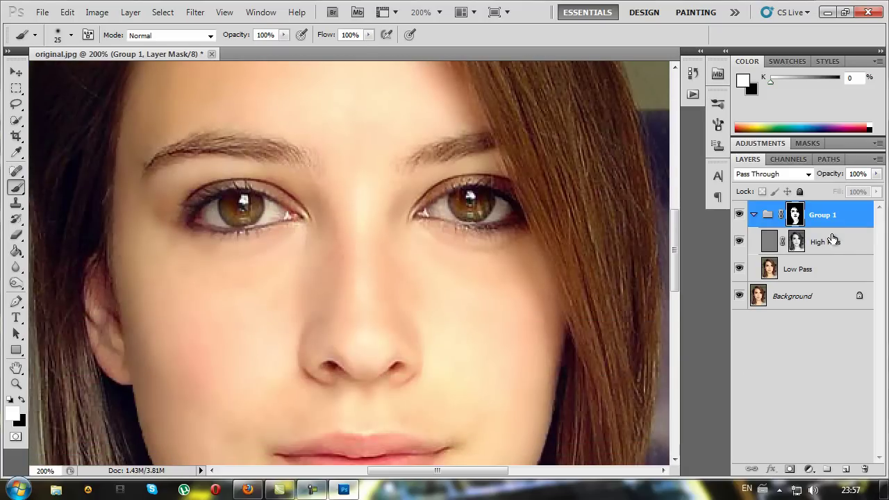
Merge the High Pass and Low Pass layers and add an empty Layer 1 above
ctrl+click(832, 241)
ctrl+click(833, 268)
right_click(835, 262)
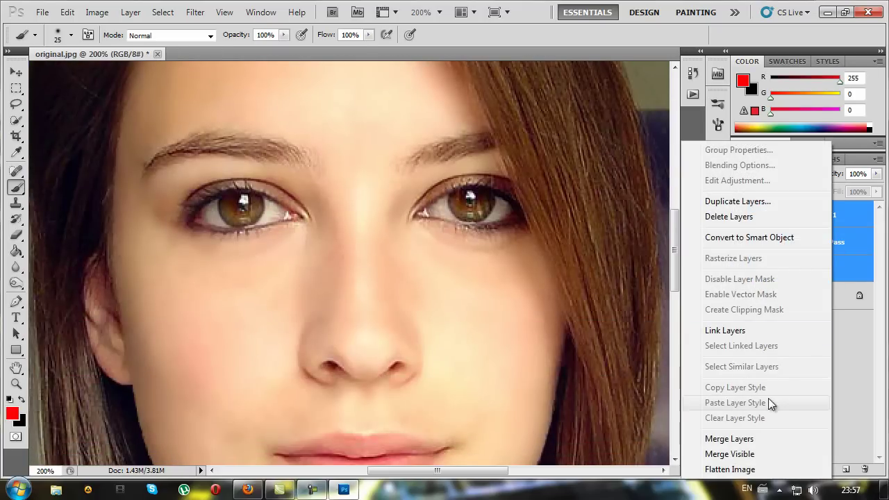
click(729, 439)
click(846, 469)
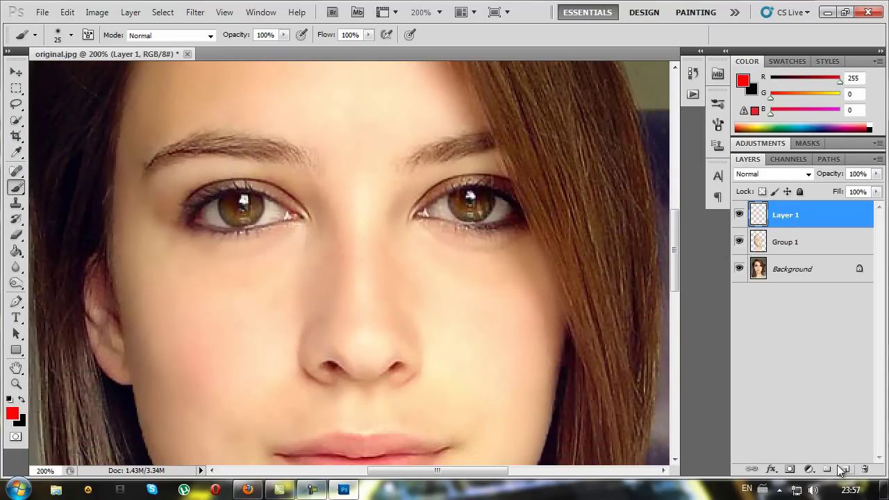
scroll(192, 312, up, 3)
scroll(40, 373, up, 2)
Set the foreground painting colour to pure white
click(10, 411)
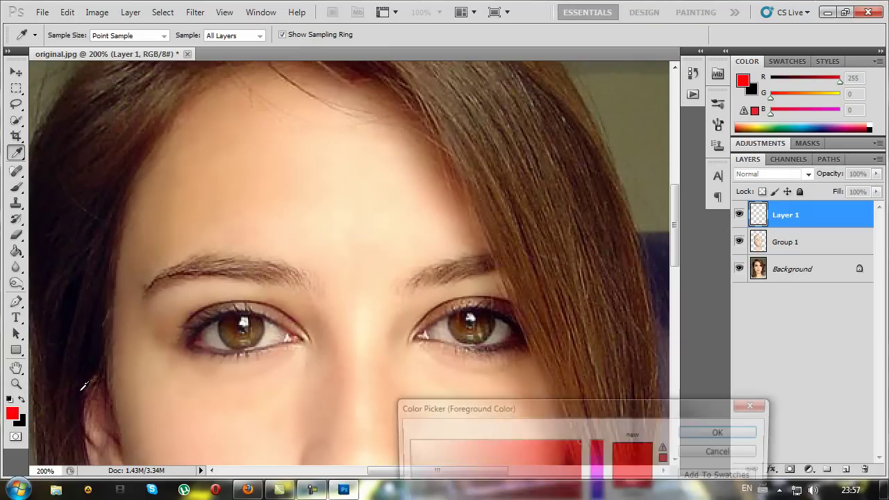
drag(533, 407, 566, 255)
drag(516, 333, 368, 196)
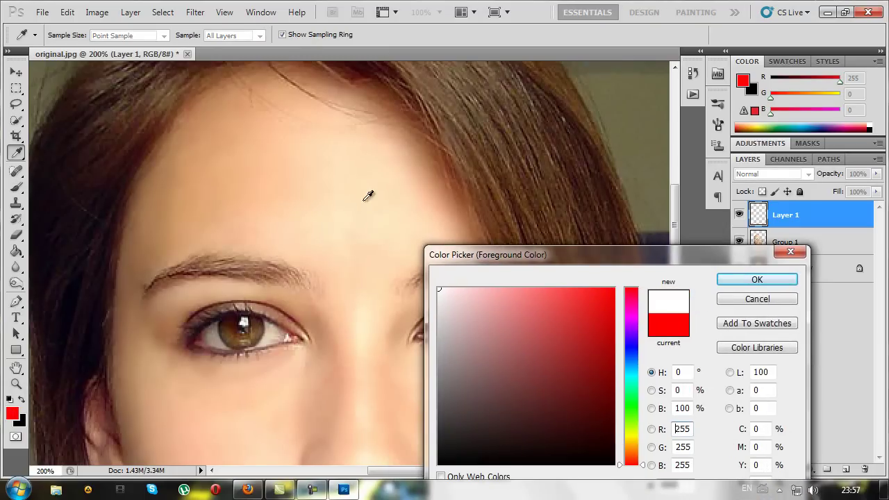
click(755, 279)
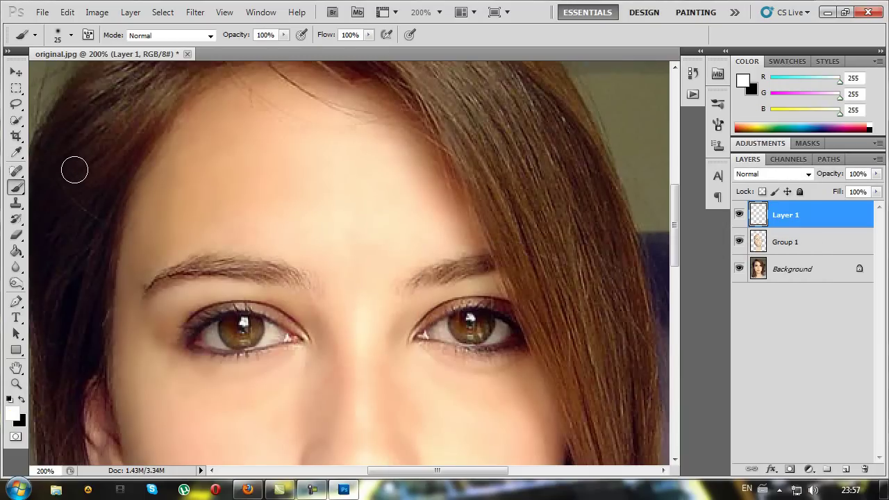
At 200% zoom, paint white over the hair from the crown down along the jaw
key(ctrl+minus)
key(ctrl+plus)
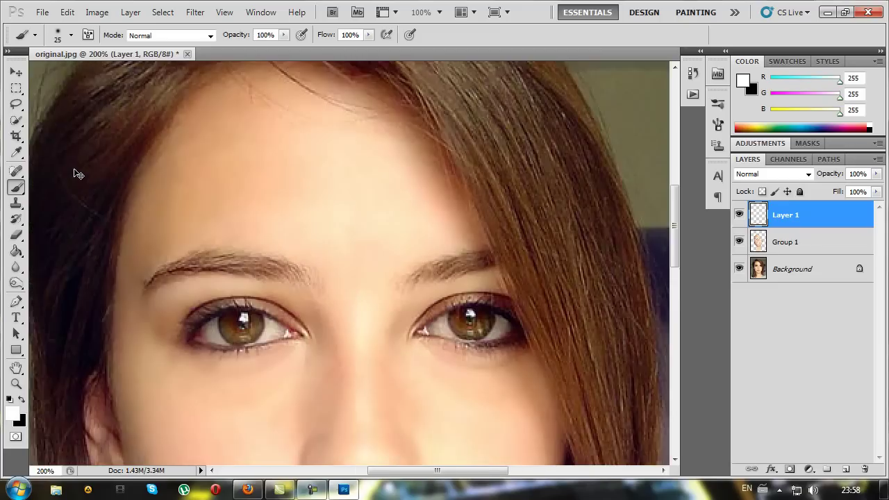
scroll(148, 191, up, 3)
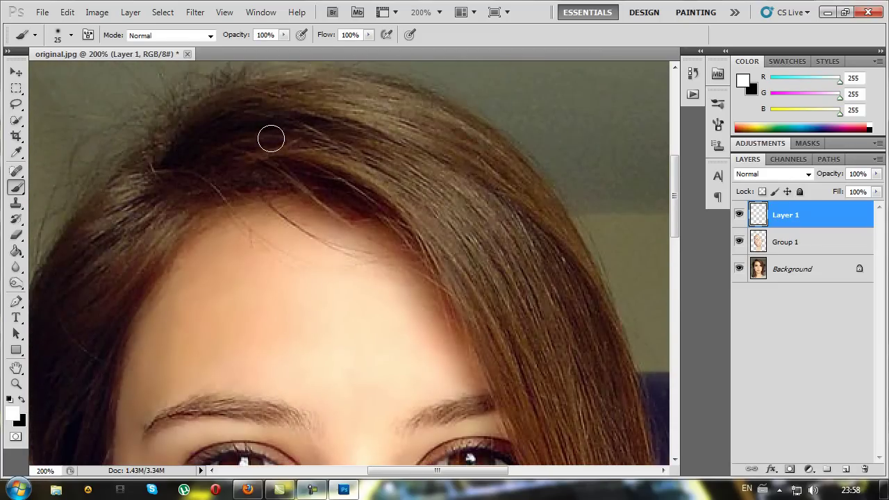
drag(270, 139, 381, 203)
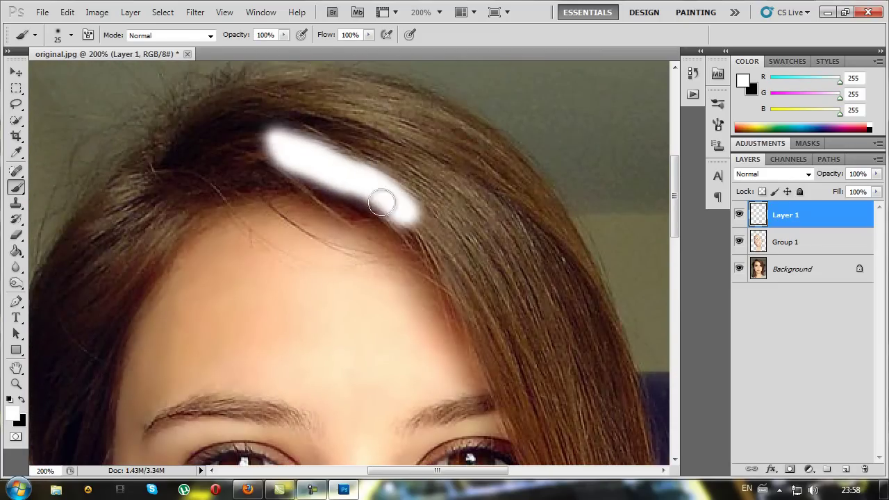
drag(380, 202, 507, 368)
scroll(518, 309, down, 2)
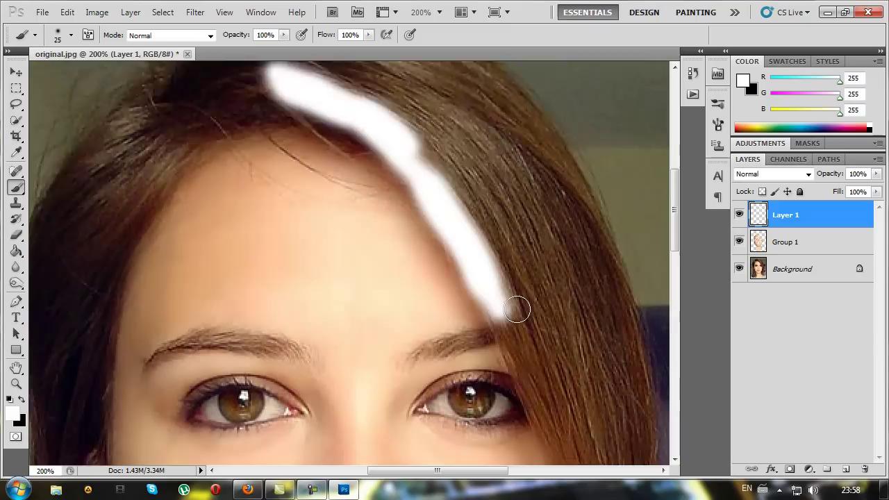
scroll(518, 309, down, 3)
drag(488, 159, 562, 338)
scroll(572, 277, down, 2)
scroll(570, 209, down, 2)
mouse_move(570, 187)
mouse_down()
mouse_move(596, 258)
mouse_move(573, 354)
mouse_up()
scroll(576, 204, down, 2)
mouse_move(573, 203)
mouse_down()
mouse_move(516, 316)
mouse_move(532, 397)
mouse_up()
Paint white over the remaining hair along the hairline and side of the face
scroll(589, 264, up, 3)
scroll(589, 264, up, 4)
drag(437, 470, 383, 469)
mouse_move(526, 204)
mouse_down()
mouse_move(446, 213)
mouse_move(482, 211)
mouse_move(363, 272)
mouse_up()
scroll(375, 278, down, 3)
mouse_move(387, 178)
mouse_down()
mouse_move(353, 193)
mouse_move(425, 125)
mouse_move(341, 252)
mouse_move(321, 341)
mouse_move(436, 157)
mouse_move(577, 139)
mouse_move(476, 103)
mouse_move(327, 248)
mouse_up()
scroll(427, 125, up, 2)
scroll(327, 248, down, 5)
mouse_move(357, 84)
mouse_down()
mouse_move(316, 191)
mouse_move(341, 113)
mouse_move(324, 222)
mouse_move(334, 186)
mouse_move(318, 183)
mouse_move(300, 238)
mouse_move(322, 180)
mouse_move(314, 240)
mouse_move(341, 264)
mouse_move(368, 312)
mouse_up()
scroll(317, 191, down, 2)
scroll(346, 104, up, 1)
scroll(342, 143, down, 3)
scroll(322, 181, down, 2)
scroll(353, 301, down, 2)
scroll(354, 301, down, 1)
Cover the hair strands by the neck and shoulder in white, resizing the brush to 20, 50, then 40 px
mouse_move(358, 210)
mouse_down()
mouse_move(391, 264)
mouse_move(409, 326)
mouse_up()
scroll(407, 327, down, 1)
scroll(406, 326, down, 2)
mouse_move(413, 212)
mouse_down()
mouse_move(452, 308)
mouse_move(438, 236)
mouse_move(462, 327)
mouse_move(461, 364)
mouse_move(449, 360)
mouse_move(417, 289)
mouse_move(383, 328)
mouse_move(387, 313)
mouse_move(353, 367)
mouse_move(263, 383)
mouse_move(278, 389)
mouse_move(243, 369)
mouse_move(331, 312)
mouse_move(244, 346)
mouse_move(306, 285)
mouse_move(244, 304)
mouse_move(260, 301)
mouse_move(264, 366)
mouse_up()
scroll(449, 359, down, 1)
mouse_move(344, 338)
mouse_down()
mouse_move(294, 338)
mouse_move(288, 288)
mouse_move(351, 320)
mouse_move(351, 349)
mouse_move(256, 400)
mouse_up()
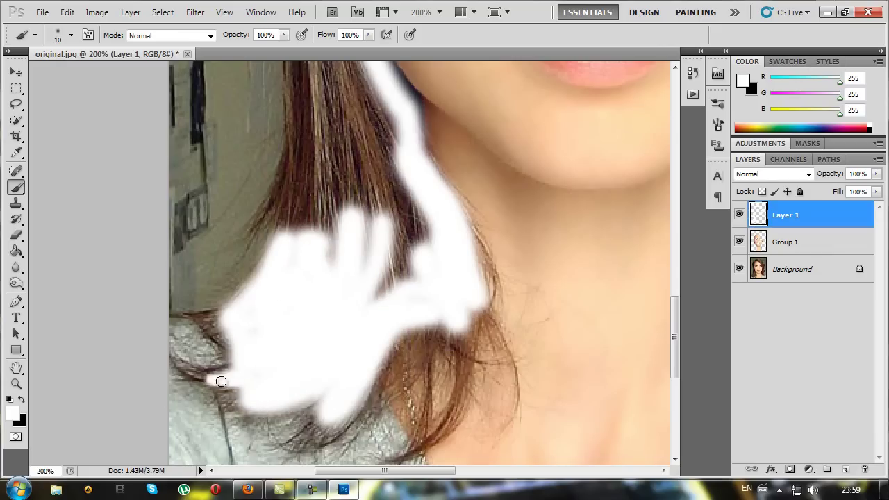
scroll(290, 317, up, 3)
key(bracketright)
mouse_move(290, 323)
mouse_down()
mouse_move(290, 264)
mouse_move(318, 194)
mouse_move(381, 369)
mouse_move(403, 292)
mouse_move(354, 208)
mouse_move(369, 188)
mouse_move(344, 159)
mouse_move(313, 214)
mouse_up()
key(bracketright)
key(bracketright)
key(bracketright)
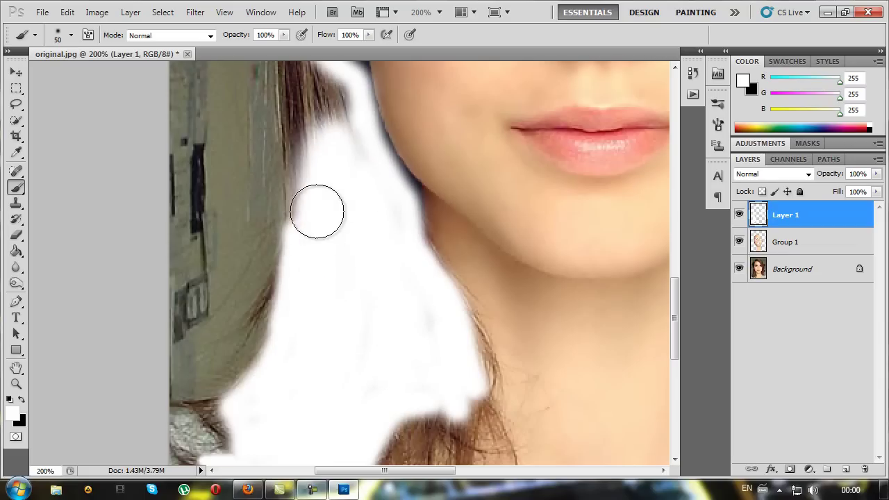
scroll(307, 268, up, 2)
key(bracketleft)
mouse_move(307, 268)
mouse_down()
mouse_move(298, 168)
mouse_move(298, 215)
mouse_move(340, 190)
mouse_move(389, 330)
mouse_move(387, 264)
mouse_move(339, 198)
mouse_up()
scroll(339, 198, down, 3)
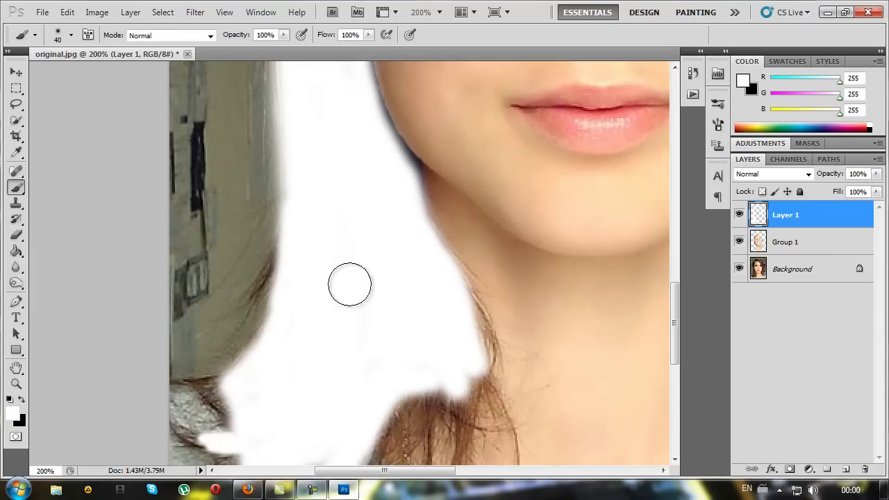
scroll(390, 330, down, 5)
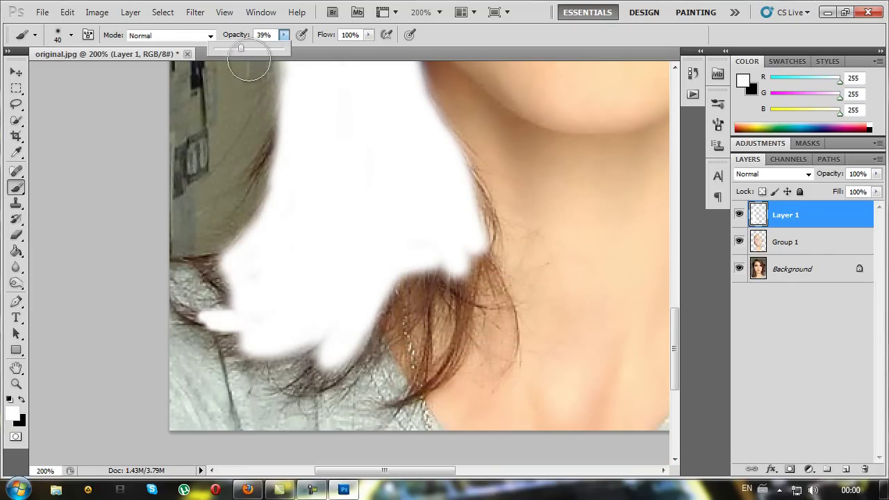
At 44% brush opacity, lighten the hair strands beside the neck with translucent white
click(395, 216)
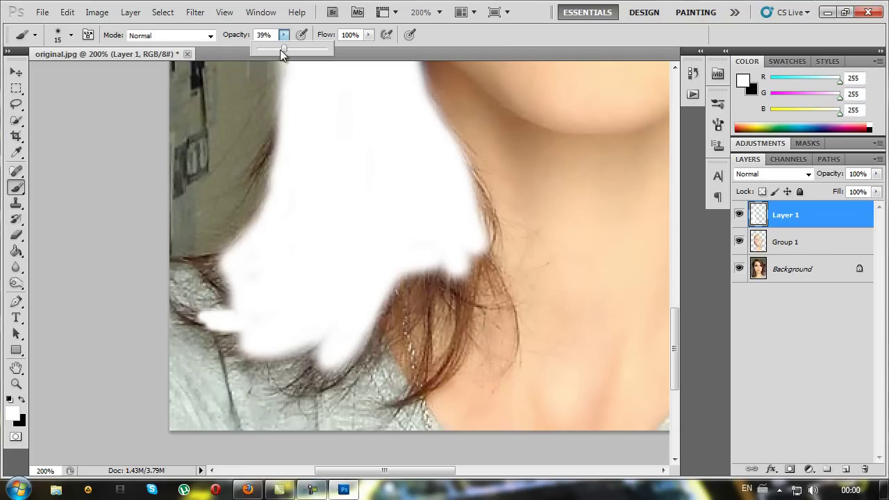
drag(287, 49, 288, 49)
click(438, 266)
drag(438, 267, 402, 270)
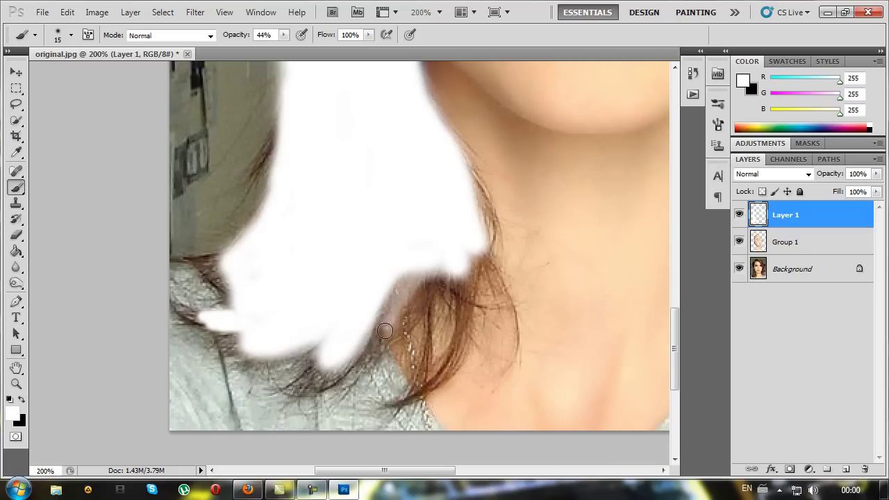
mouse_move(378, 347)
mouse_down()
mouse_move(432, 291)
mouse_move(444, 375)
mouse_up()
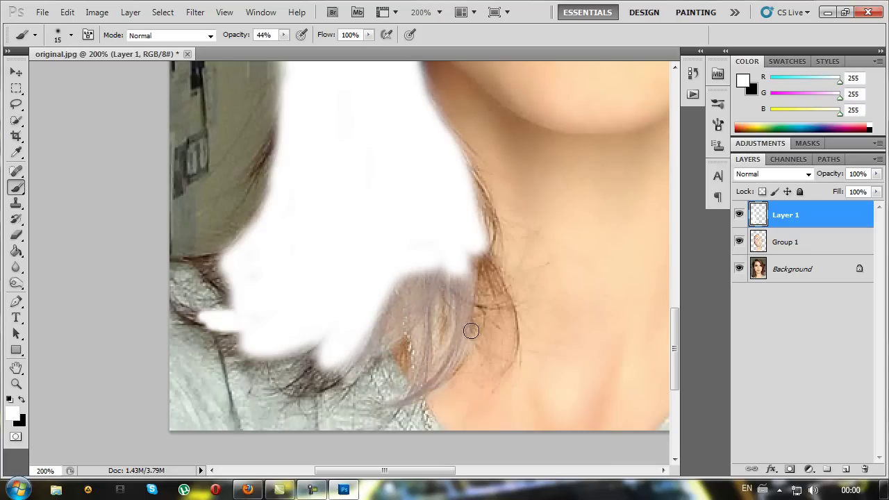
mouse_move(478, 181)
mouse_down()
mouse_move(501, 371)
mouse_move(468, 313)
mouse_move(439, 375)
mouse_move(393, 302)
mouse_move(326, 375)
mouse_move(340, 368)
mouse_move(212, 337)
mouse_move(221, 321)
mouse_up()
drag(206, 265, 218, 258)
With a 10 px brush, lighten the hair along the left edge
scroll(268, 262, up, 3)
scroll(251, 251, up, 1)
key(bracketleft)
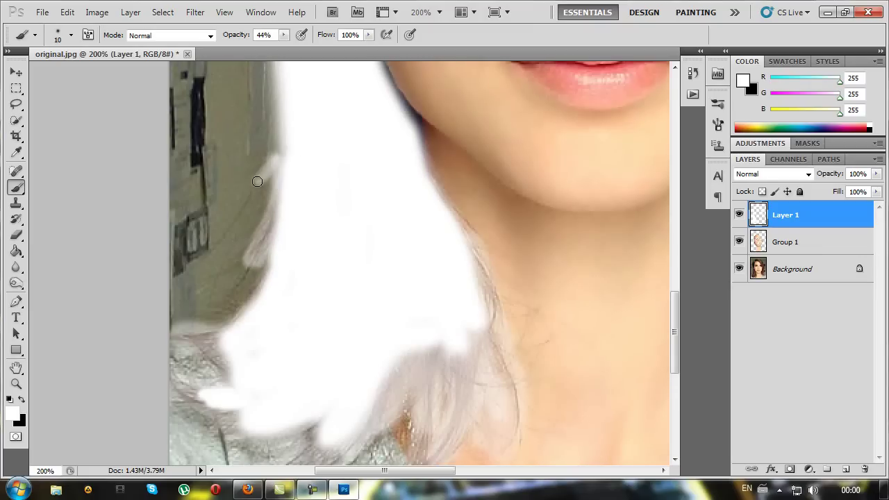
scroll(258, 180, up, 2)
drag(259, 252, 269, 322)
scroll(278, 298, up, 2)
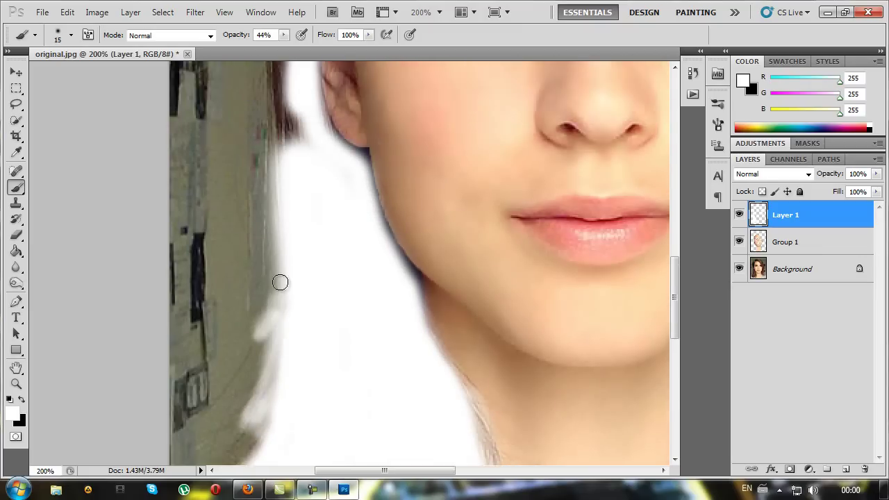
scroll(288, 255, up, 4)
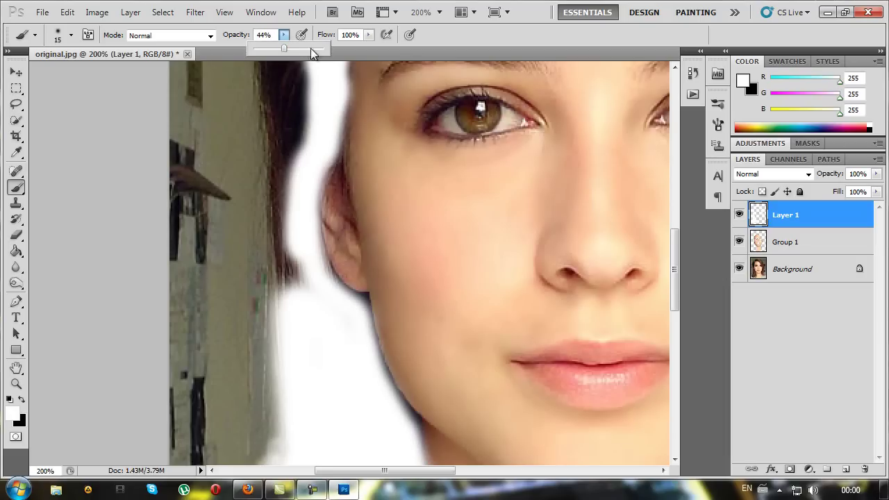
At 100% opacity with a 25 px brush, cover the hair beside the ear and upper right in white
click(306, 149)
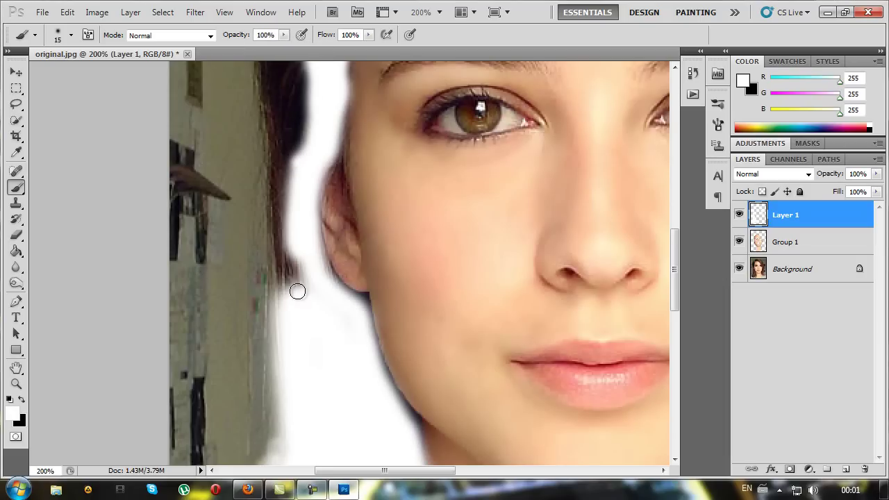
key(bracketleft)
mouse_move(291, 285)
mouse_down()
mouse_move(274, 135)
mouse_move(290, 213)
mouse_up()
scroll(290, 213, up, 3)
drag(292, 308, 302, 270)
mouse_move(273, 338)
mouse_down()
mouse_move(264, 215)
mouse_move(289, 123)
mouse_up()
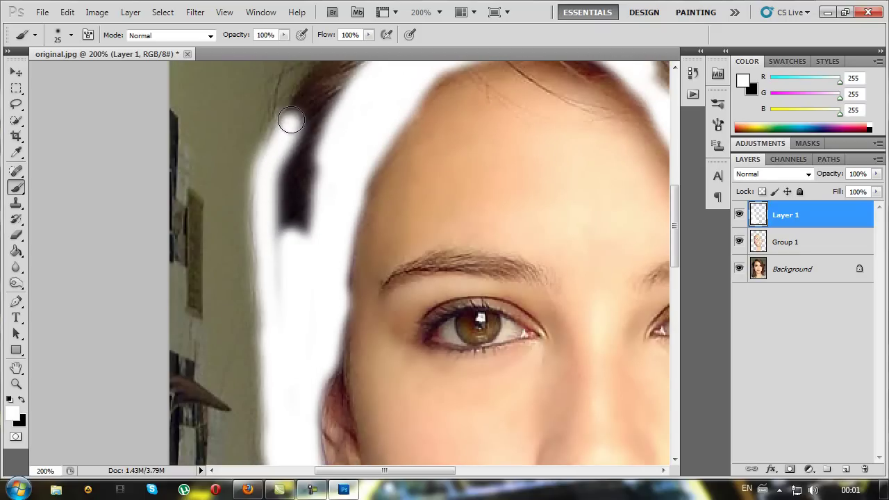
scroll(289, 123, up, 3)
mouse_move(270, 401)
mouse_down()
mouse_move(290, 376)
mouse_move(296, 279)
mouse_up()
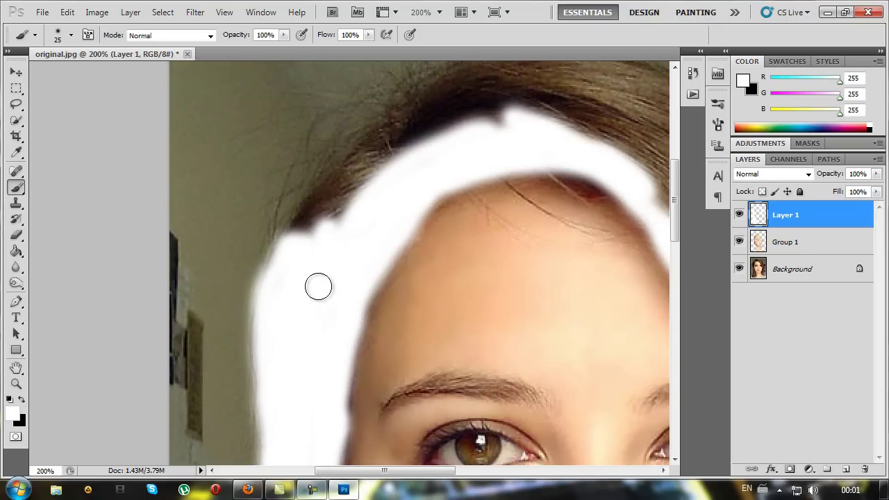
scroll(294, 419, up, 2)
mouse_move(292, 312)
mouse_down()
mouse_move(371, 207)
mouse_move(396, 204)
mouse_move(363, 260)
mouse_move(472, 209)
mouse_move(540, 238)
mouse_up()
scroll(363, 260, up, 1)
scroll(539, 239, up, 1)
mouse_move(500, 278)
mouse_down()
mouse_move(563, 281)
mouse_move(553, 312)
mouse_up()
mouse_move(467, 277)
mouse_down()
mouse_move(583, 248)
mouse_move(522, 247)
mouse_up()
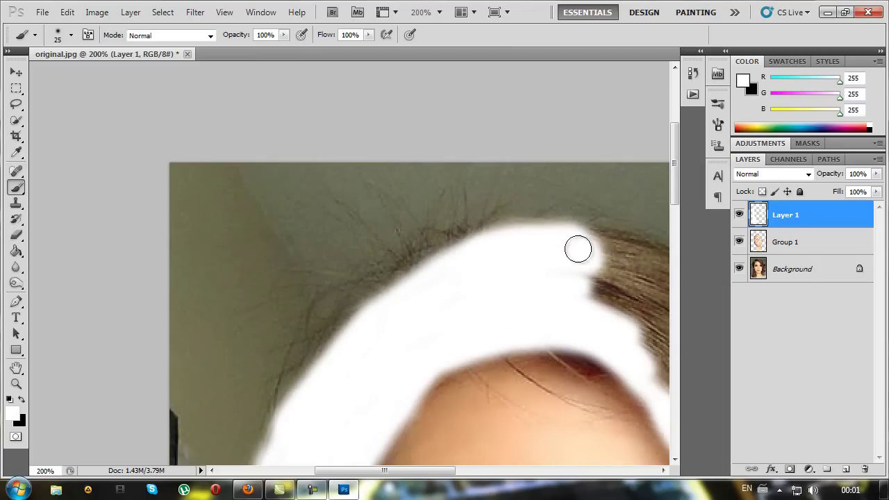
drag(401, 478, 464, 478)
Paint a broad white stroke with a 35–45 px brush, then set 45% opacity and a smaller brush
scroll(367, 318, down, 1)
key(bracketright)
mouse_move(302, 214)
mouse_down()
mouse_move(470, 421)
mouse_move(304, 175)
mouse_move(371, 187)
mouse_move(475, 260)
mouse_move(557, 403)
mouse_move(381, 211)
mouse_move(520, 433)
mouse_move(508, 371)
mouse_up()
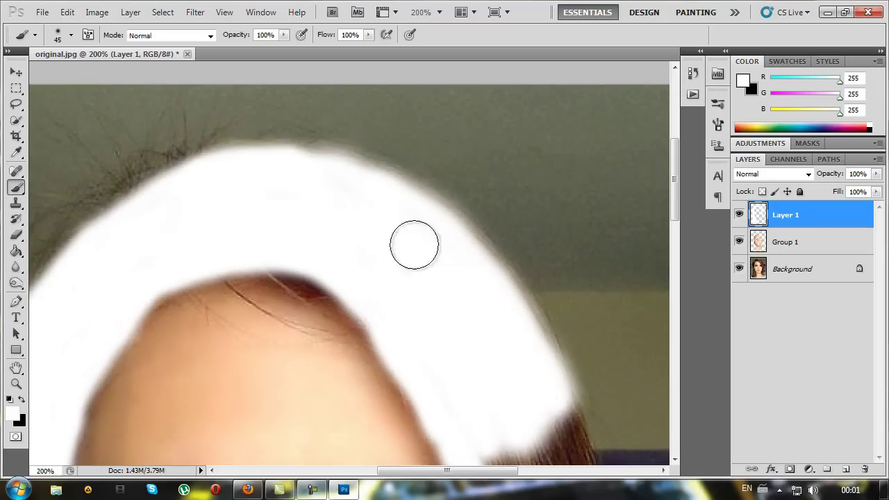
key(bracketright)
scroll(305, 188, down, 1)
scroll(271, 221, down, 1)
key(bracketleft)
drag(251, 48, 246, 49)
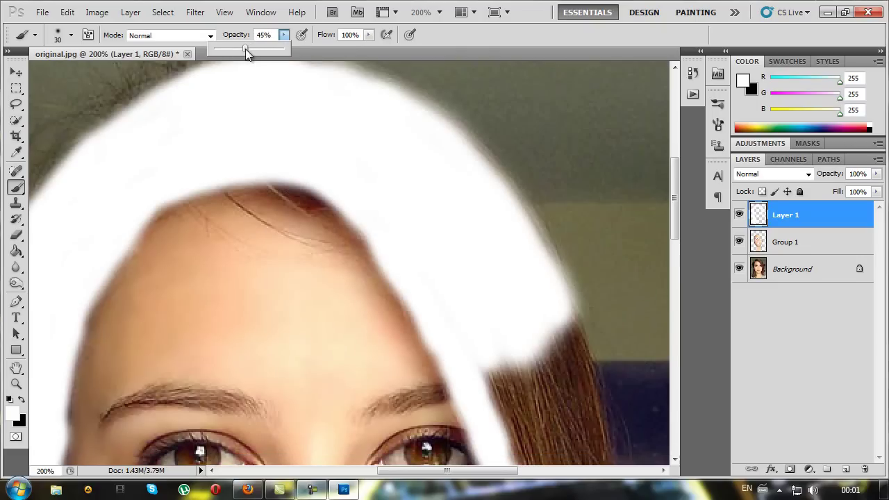
key(bracketleft)
key(bracketleft)
key(bracketleft)
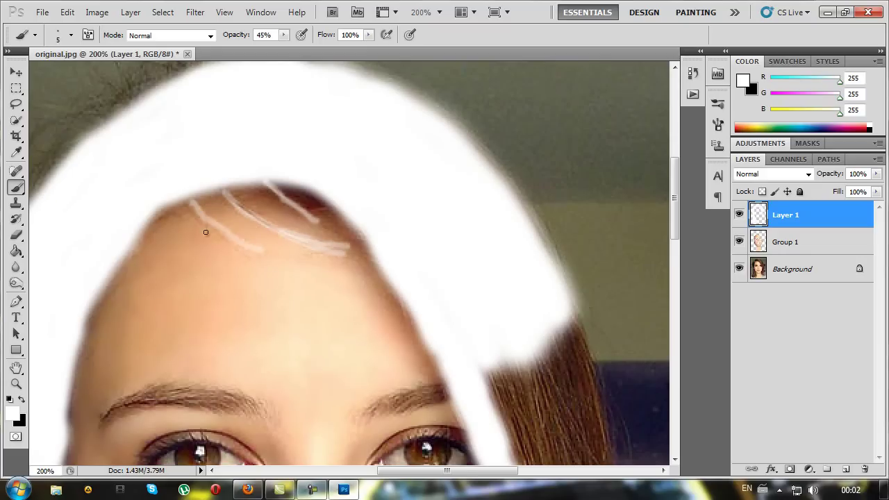
At raised opacity with a larger brush, paint white over the right-side hair
scroll(383, 262, down, 3)
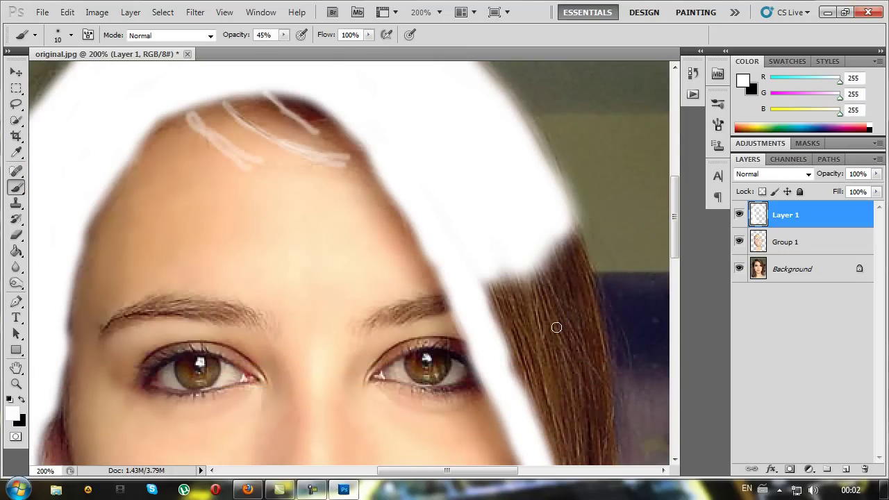
click(284, 34)
scroll(444, 175, down, 2)
key(bracketright)
mouse_move(510, 248)
mouse_down()
mouse_move(491, 234)
mouse_move(528, 299)
mouse_up()
drag(552, 157, 604, 375)
drag(540, 238, 558, 234)
scroll(527, 299, down, 7)
drag(441, 476, 479, 475)
scroll(377, 165, down, 2)
mouse_move(434, 90)
mouse_down()
mouse_move(410, 287)
mouse_move(389, 250)
mouse_up()
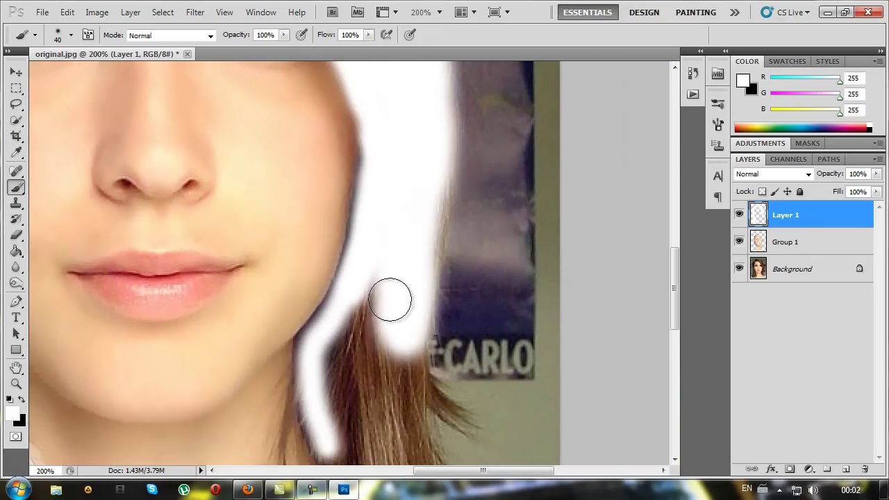
Paint white over the hair beside the chin, then shrink the brush
scroll(382, 218, down, 3)
mouse_move(382, 219)
mouse_down()
mouse_move(357, 280)
mouse_move(328, 281)
mouse_move(361, 391)
mouse_move(389, 292)
mouse_up()
scroll(391, 139, down, 3)
mouse_move(391, 139)
mouse_down()
mouse_move(404, 149)
mouse_move(412, 255)
mouse_move(397, 294)
mouse_move(381, 295)
mouse_up()
key(bracketleft)
key(bracketleft)
scroll(382, 286, down, 1)
scroll(382, 286, down, 1)
key(bracketleft)
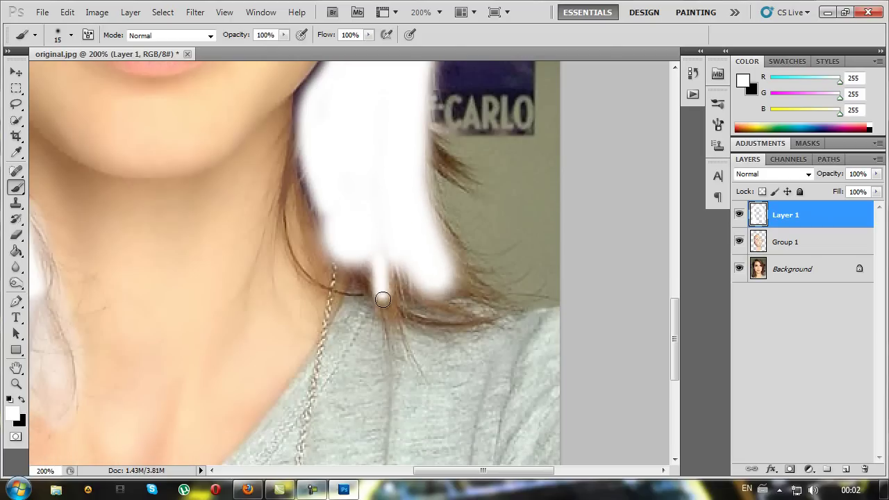
Paint soft white strands over the hair ends near the shoulder and neck
scroll(361, 198, up, 1)
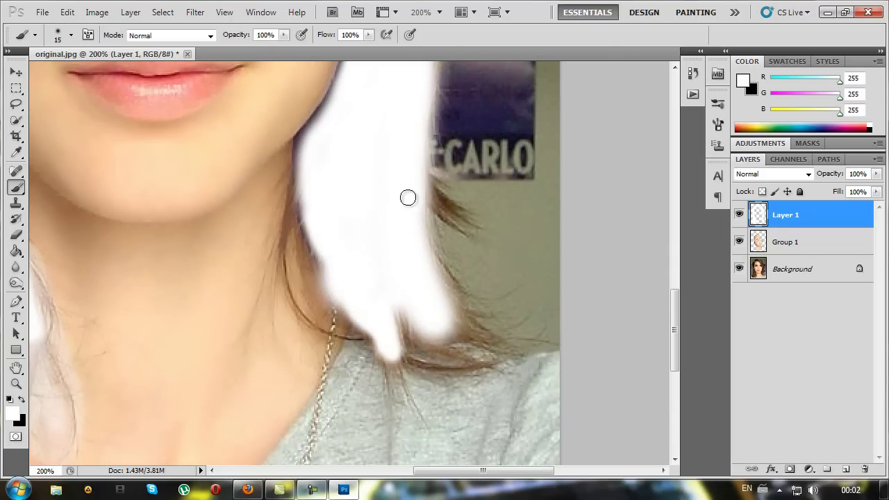
scroll(296, 79, down, 1)
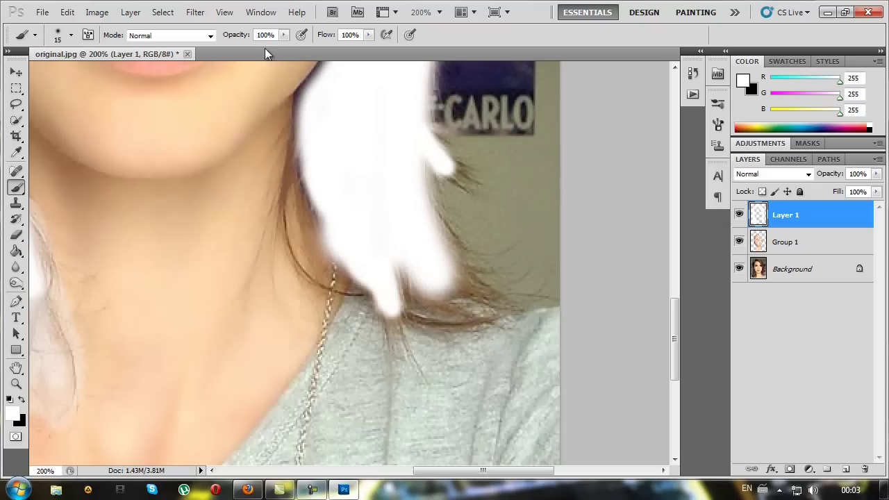
key(bracketright)
mouse_move(432, 137)
mouse_down()
mouse_move(470, 179)
mouse_move(452, 257)
mouse_move(476, 293)
mouse_move(446, 292)
mouse_move(439, 321)
mouse_move(419, 320)
mouse_move(329, 260)
mouse_up()
scroll(329, 260, up, 1)
mouse_move(305, 222)
mouse_down()
mouse_move(274, 201)
mouse_move(320, 292)
mouse_move(389, 302)
mouse_up()
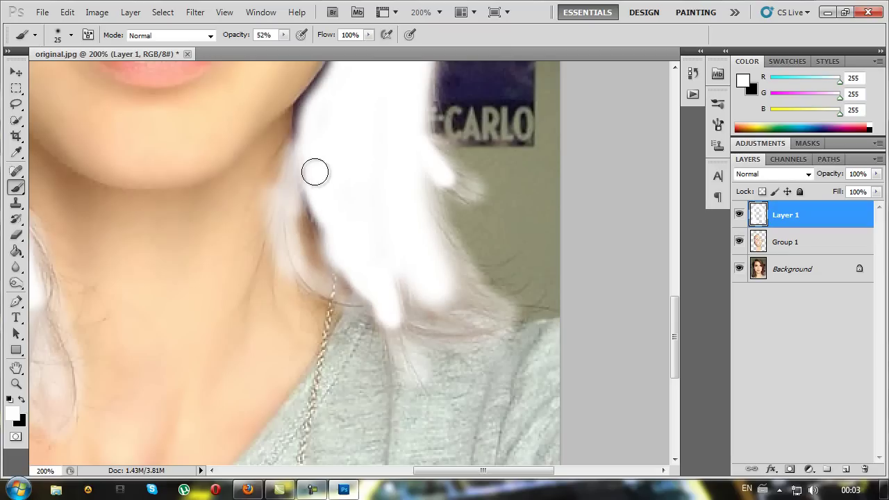
scroll(284, 214, down, 1)
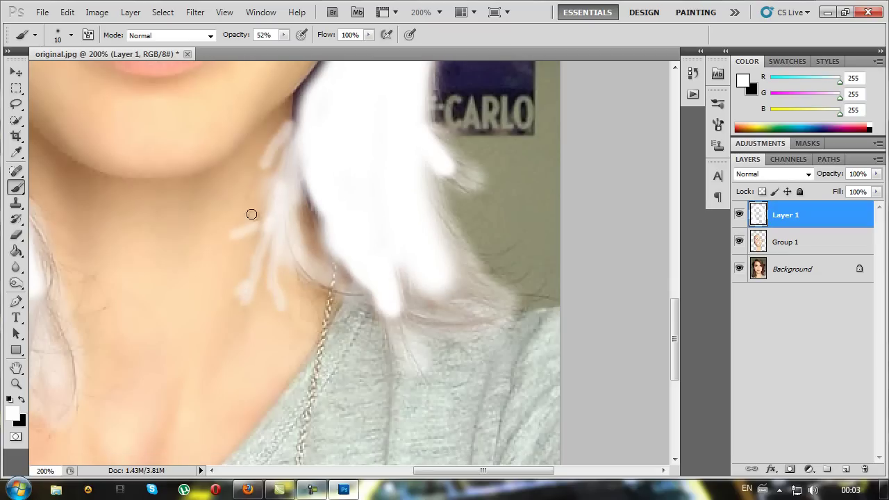
scroll(367, 205, up, 5)
scroll(383, 212, up, 3)
Cover the stray hairs along the top-left hairline with white
key(ctrl+minus)
key(ctrl+minus)
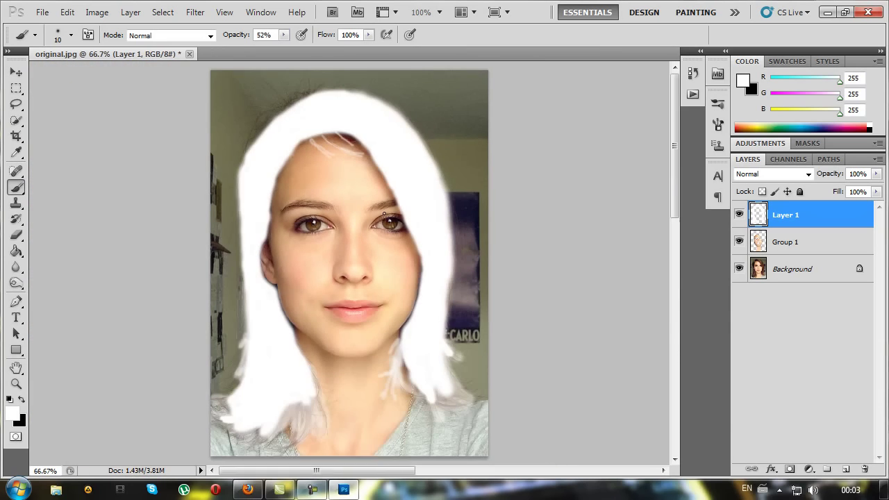
key(ctrl+plus)
key(ctrl+plus)
scroll(270, 89, up, 5)
scroll(270, 89, up, 1)
mouse_move(244, 187)
mouse_down()
mouse_move(181, 196)
mouse_move(109, 248)
mouse_up()
mouse_move(241, 165)
mouse_down()
mouse_move(70, 303)
mouse_move(39, 365)
mouse_up()
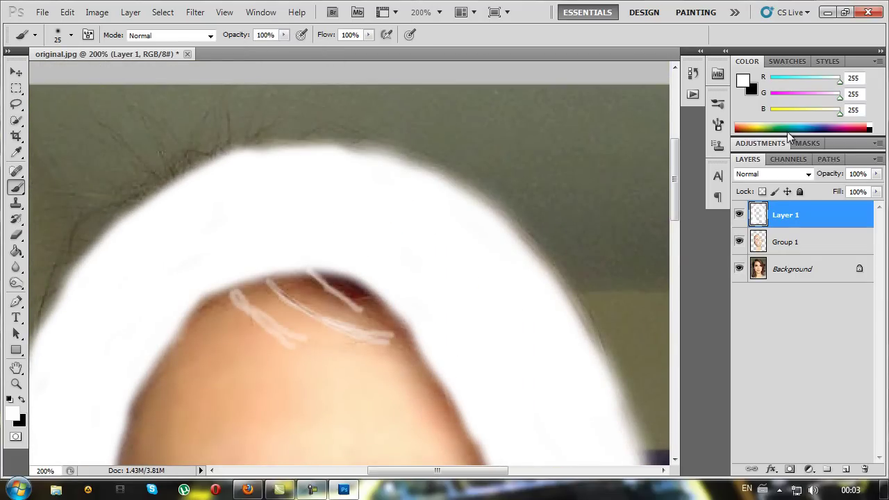
key(ctrl+minus)
key(ctrl+minus)
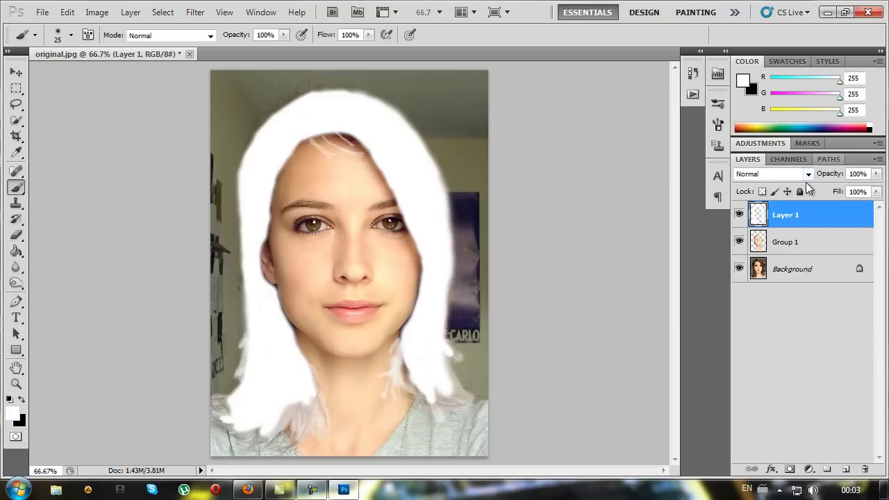
Set Layer 1 to Soft Light and colorize it with Hue 360, Saturation 70, Lightness -85
click(806, 177)
click(789, 185)
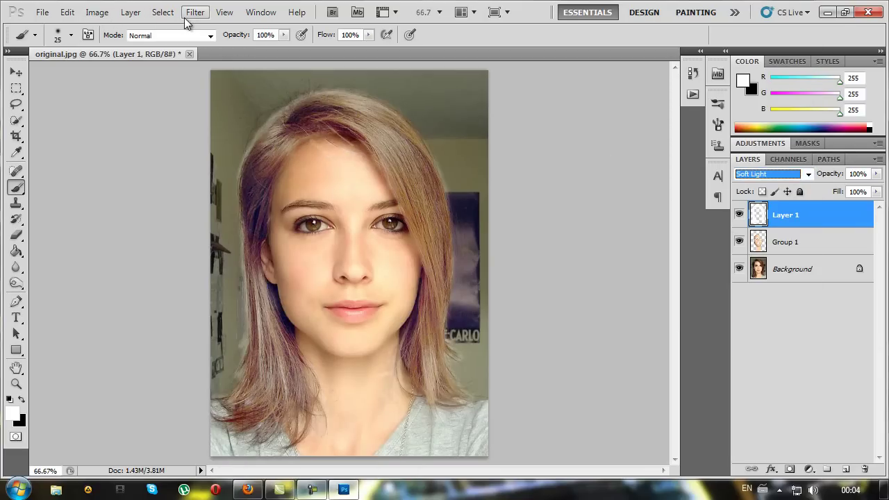
click(96, 12)
mouse_move(118, 46)
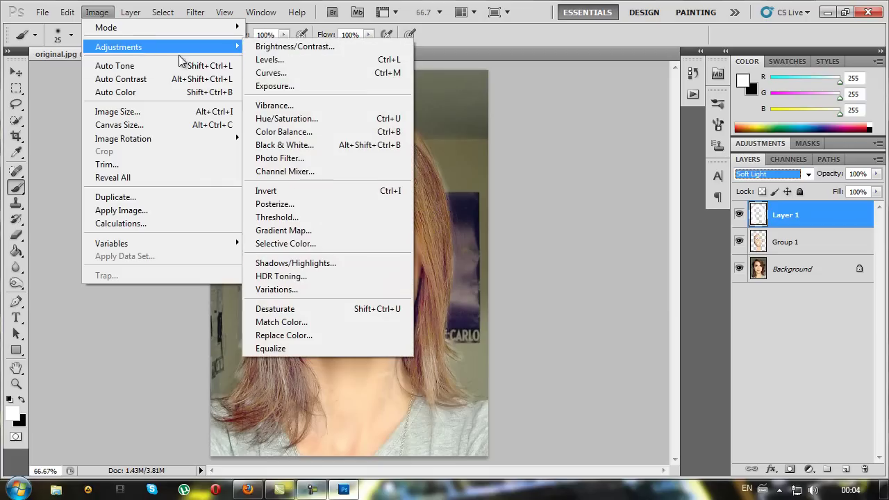
click(310, 119)
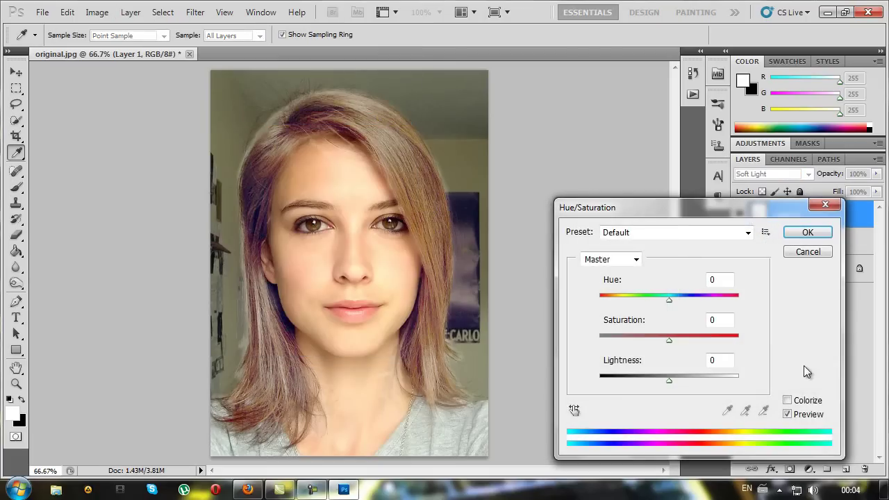
click(792, 401)
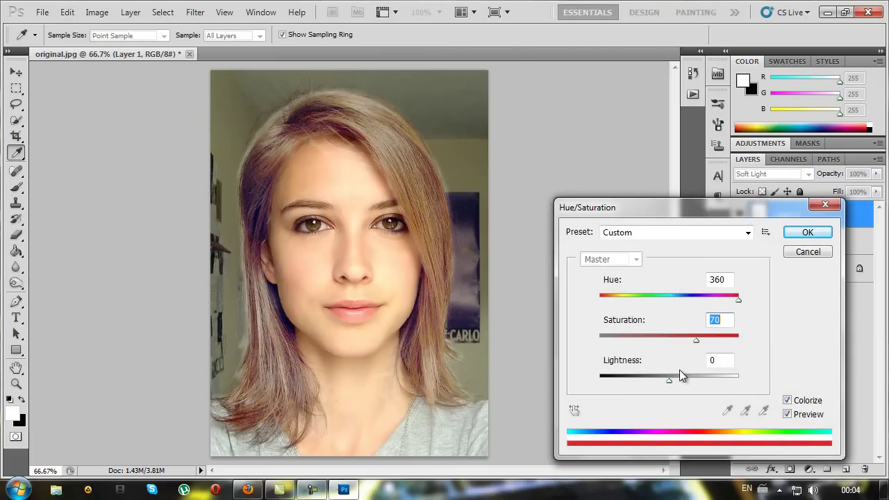
drag(664, 380, 613, 378)
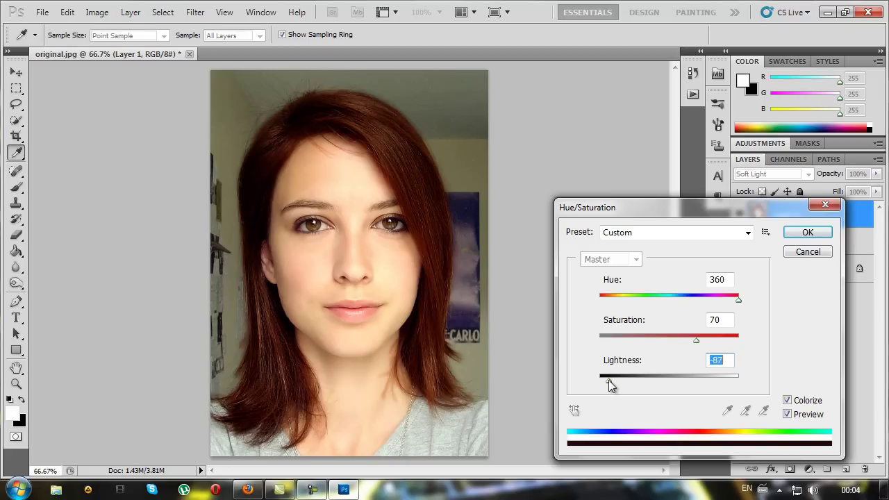
click(808, 234)
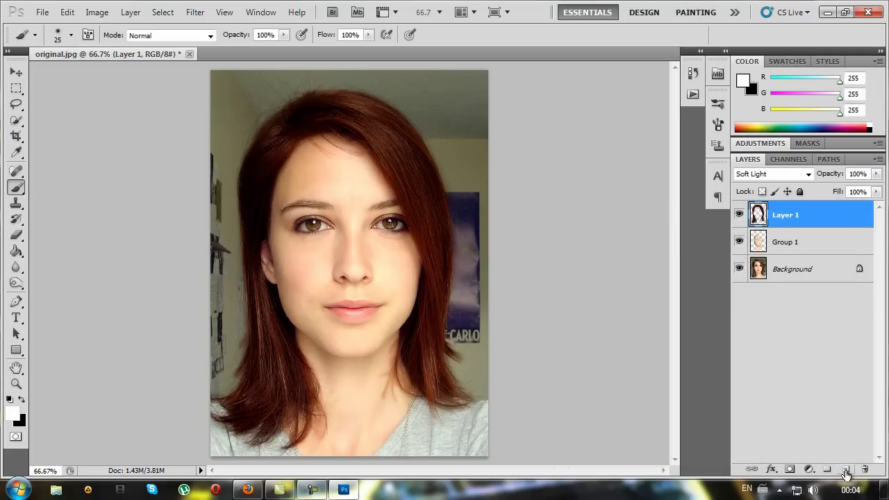
Add a new layer and set the foreground colour to orange R196 G76 B18
click(846, 470)
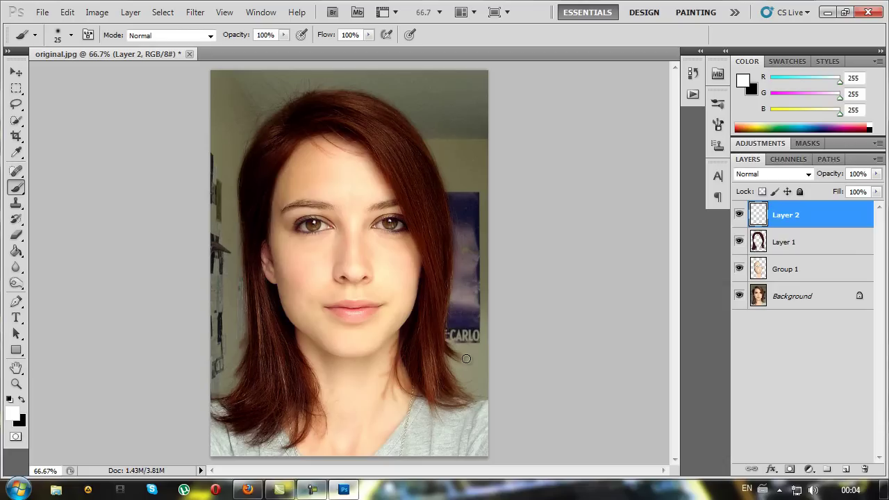
key(ctrl+plus)
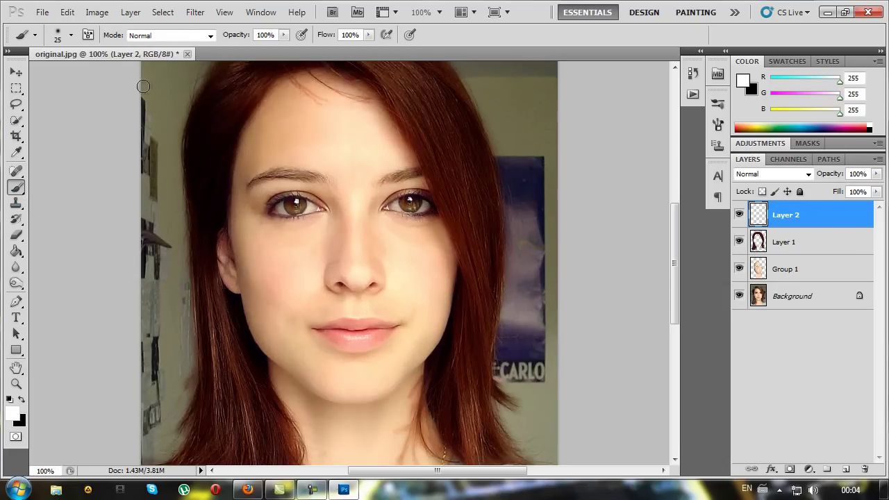
click(11, 419)
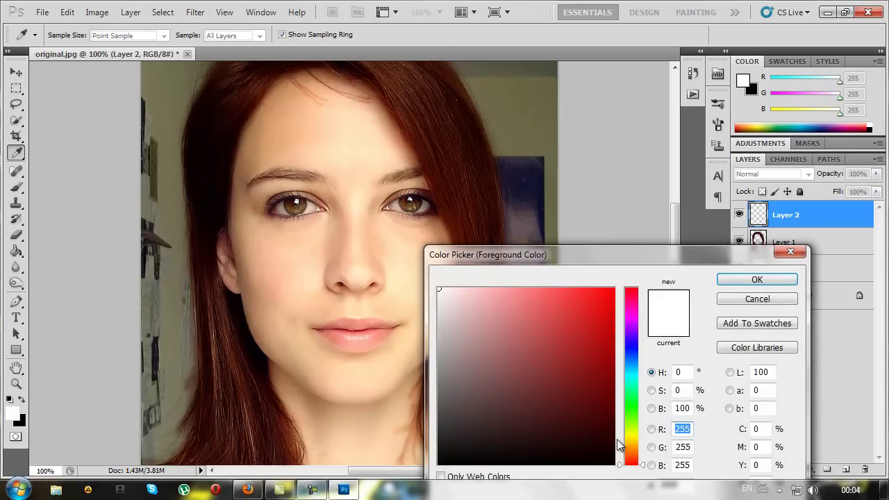
drag(638, 459, 626, 443)
drag(594, 373, 599, 328)
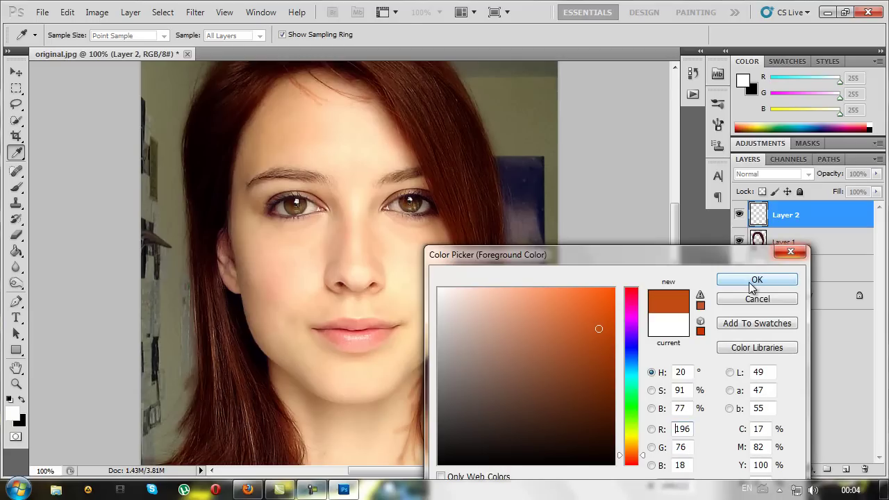
click(751, 285)
With a smaller brush, paint orange over both upper eyelids
key(b)
key(ctrl+plus)
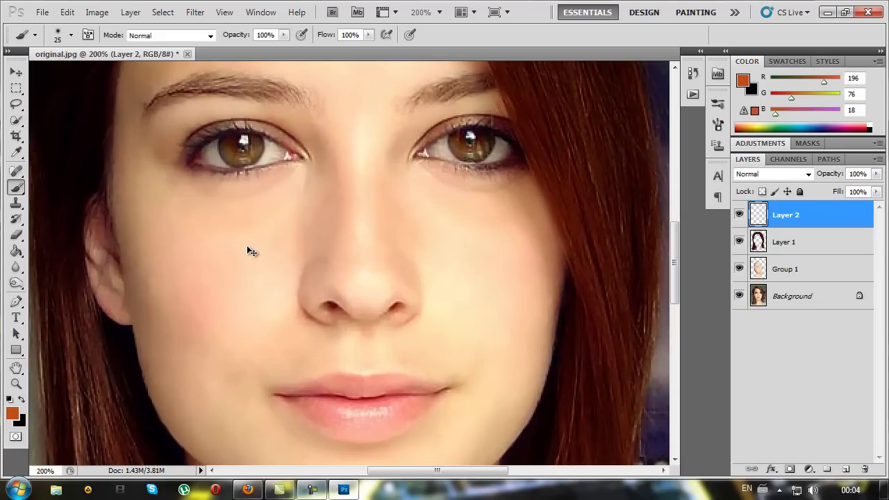
key(ctrl+plus)
scroll(222, 219, up, 5)
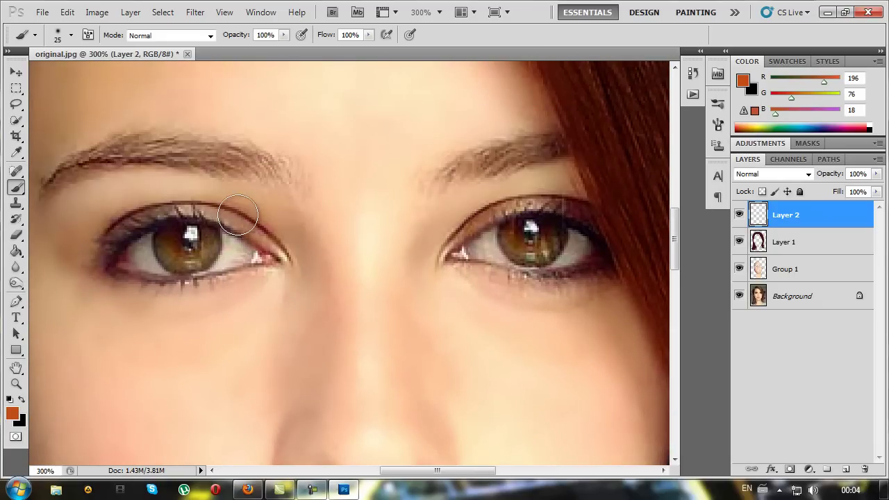
key(bracketleft)
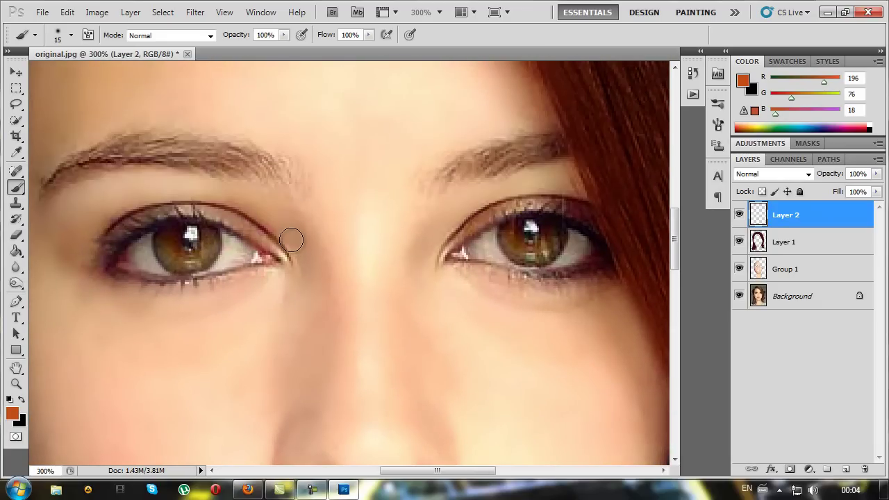
click(294, 250)
mouse_move(294, 250)
mouse_down()
mouse_move(286, 235)
mouse_move(223, 194)
mouse_move(279, 243)
mouse_move(211, 206)
mouse_move(128, 203)
mouse_move(85, 255)
mouse_move(61, 196)
mouse_move(150, 178)
mouse_move(205, 181)
mouse_move(295, 228)
mouse_move(304, 255)
mouse_move(234, 203)
mouse_move(107, 198)
mouse_up()
mouse_move(431, 254)
mouse_down()
mouse_move(438, 236)
mouse_move(497, 201)
mouse_move(556, 196)
mouse_move(578, 205)
mouse_move(561, 179)
mouse_move(540, 175)
mouse_move(466, 199)
mouse_move(440, 236)
mouse_move(565, 185)
mouse_move(479, 222)
mouse_move(467, 195)
mouse_move(435, 226)
mouse_move(468, 192)
mouse_up()
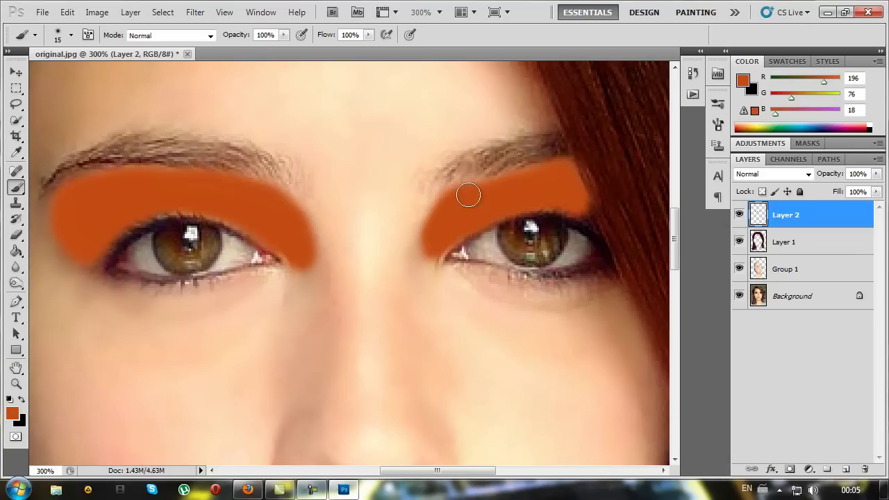
click(800, 177)
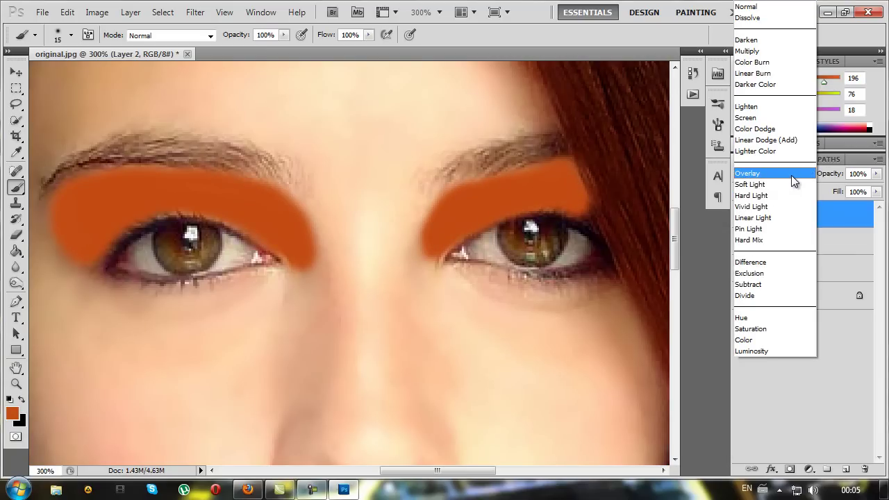
Blend the orange eyeshadow Layer 2 as Overlay at 28% opacity, ready for a new Layer 3
click(791, 173)
click(876, 173)
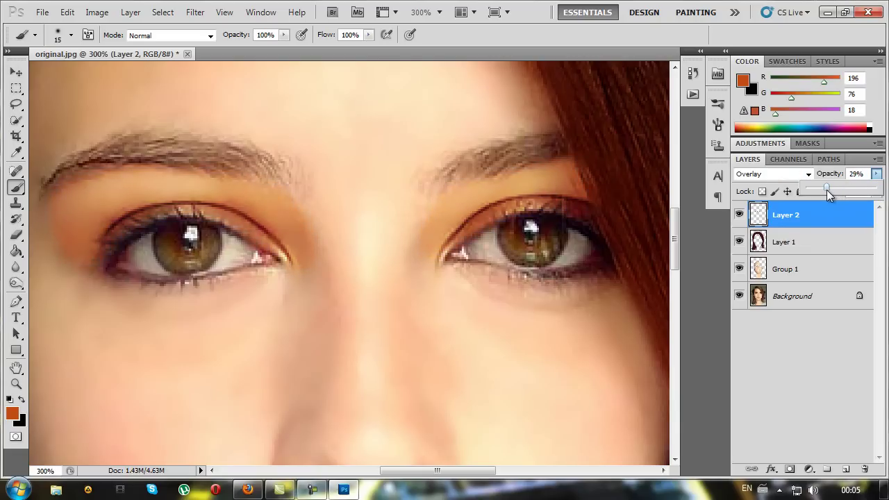
click(18, 237)
click(227, 36)
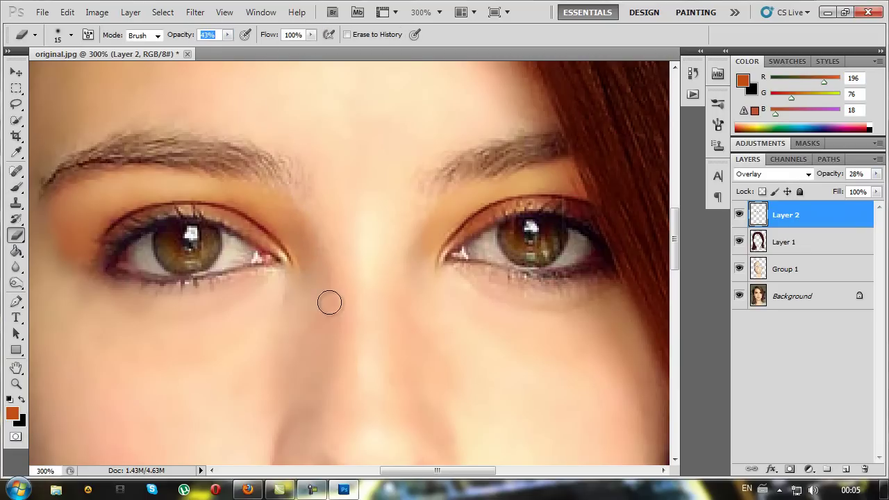
click(279, 184)
Add a new empty Layer 3 and pick the Brush tool with default black foreground
click(846, 470)
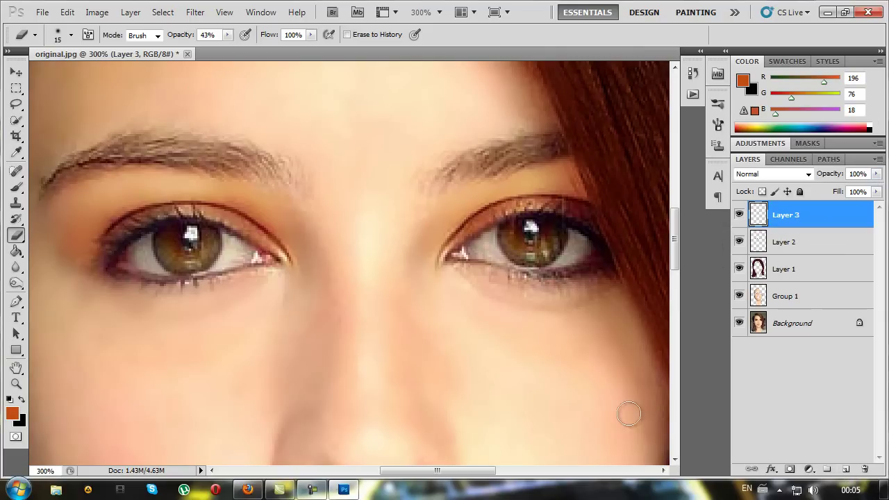
click(16, 186)
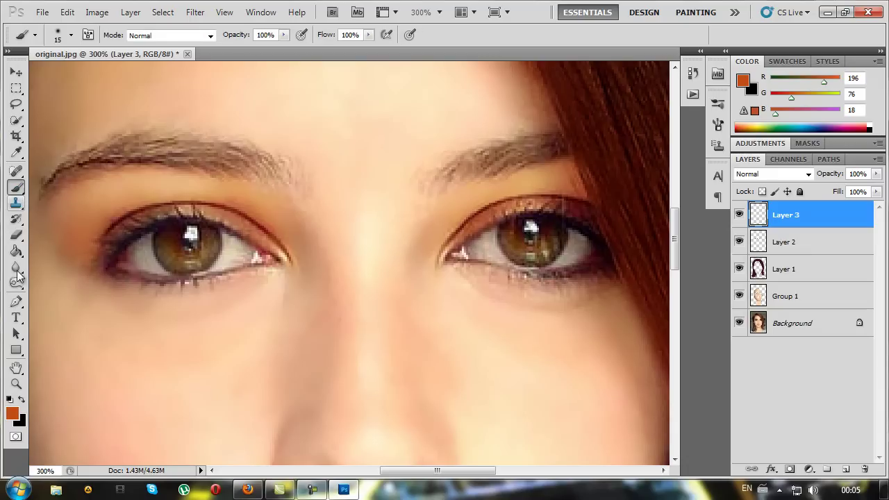
click(9, 400)
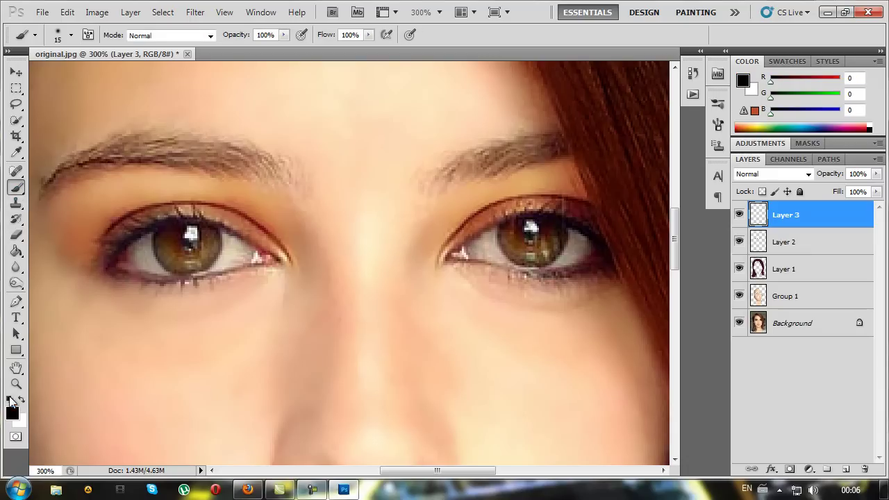
Choose the eyelash-shaped brush preset 728 from the brush preset list
click(70, 34)
scroll(104, 139, down, 1)
drag(159, 133, 158, 159)
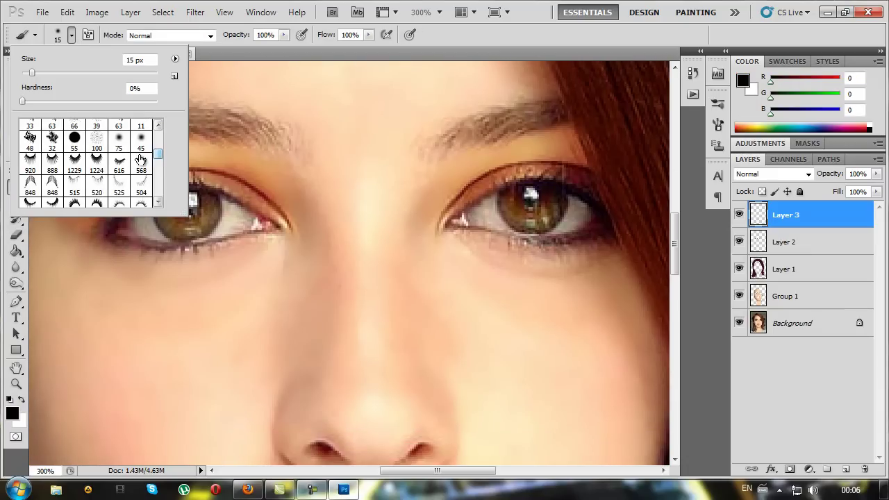
scroll(138, 161, down, 1)
scroll(142, 174, down, 1)
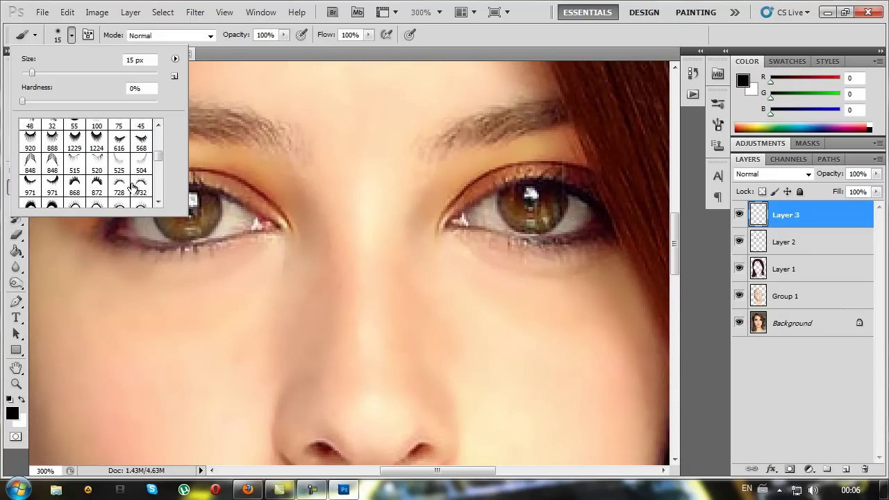
scroll(137, 192, down, 1)
scroll(137, 180, down, 1)
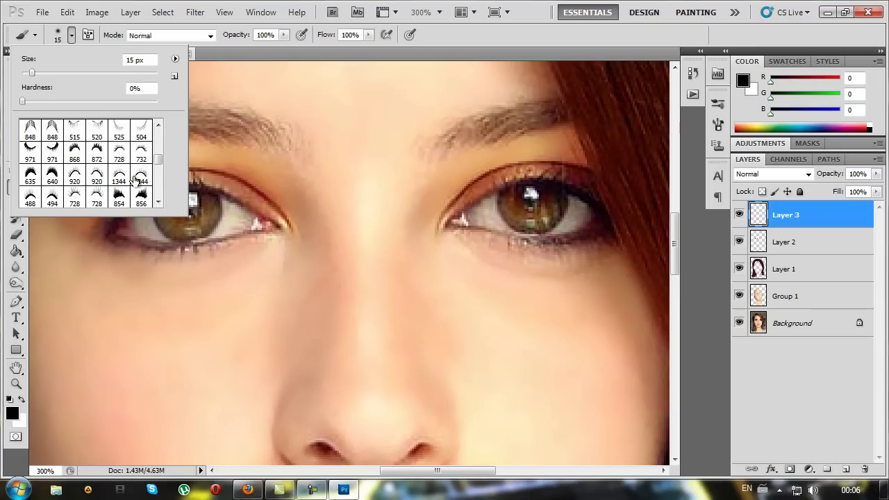
scroll(136, 180, down, 1)
scroll(143, 198, down, 1)
scroll(142, 198, down, 1)
scroll(141, 197, down, 1)
scroll(141, 197, down, 1)
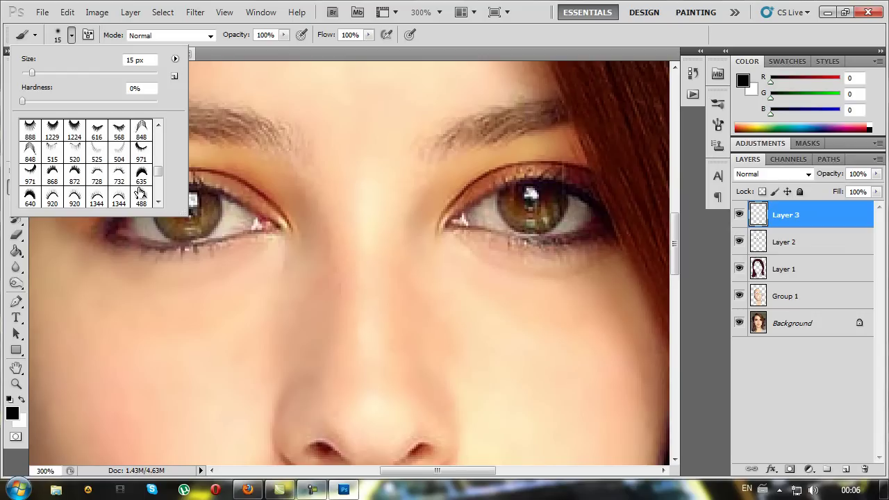
scroll(142, 194, down, 2)
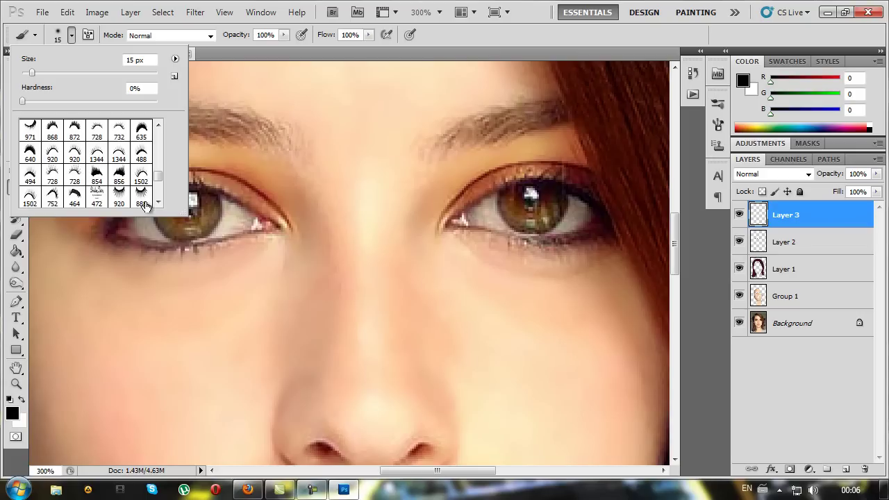
scroll(142, 196, up, 1)
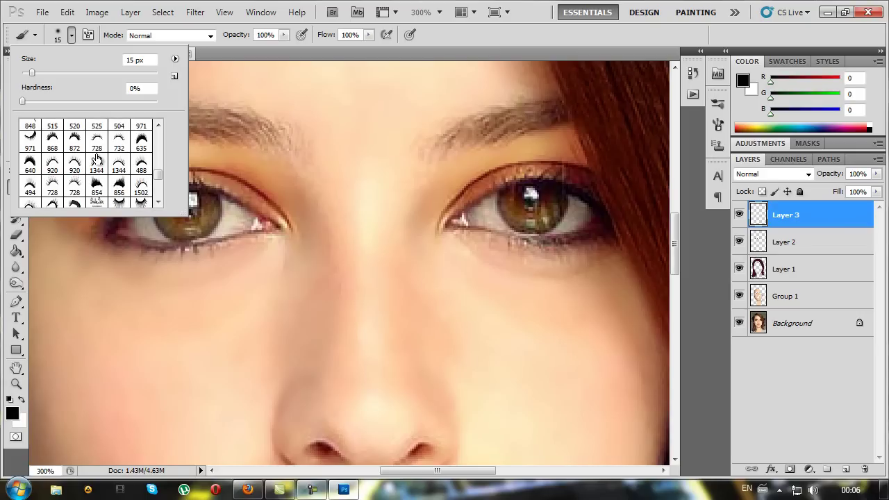
scroll(98, 157, up, 1)
scroll(98, 160, up, 1)
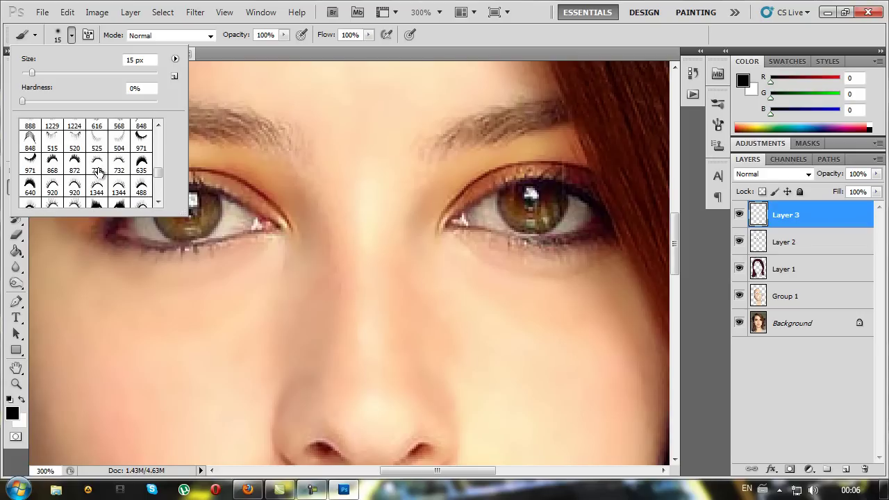
click(98, 167)
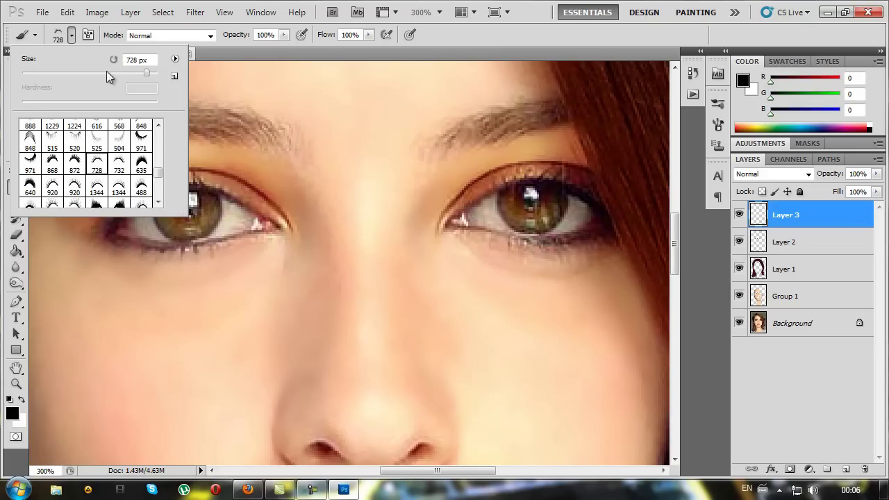
Size the lash brush to about 121 px and stamp black lashes on the left upper lid
drag(111, 78, 79, 78)
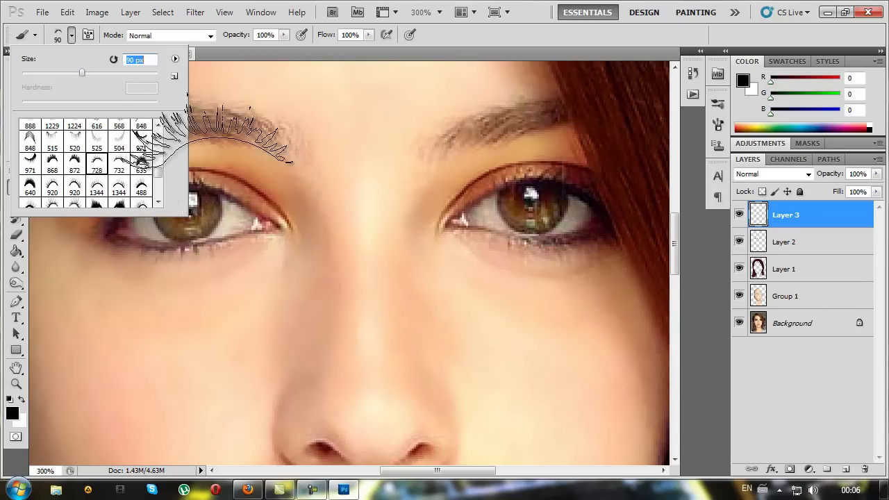
click(73, 36)
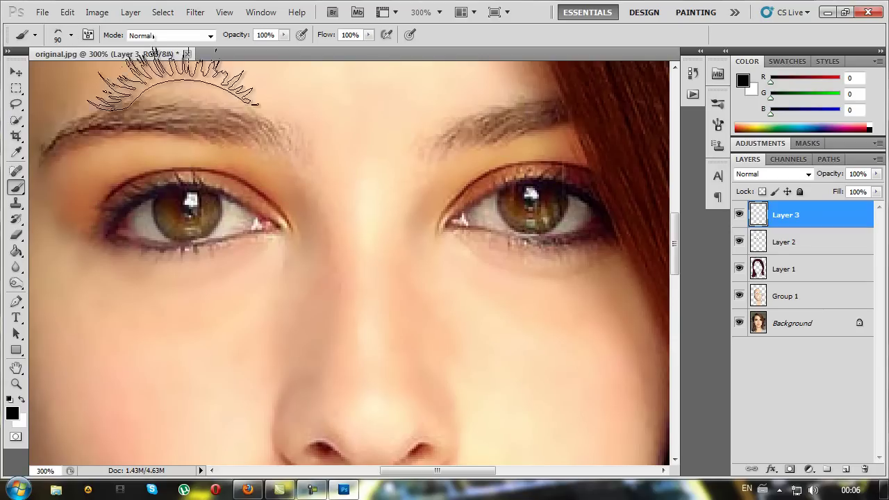
key(ctrl+1)
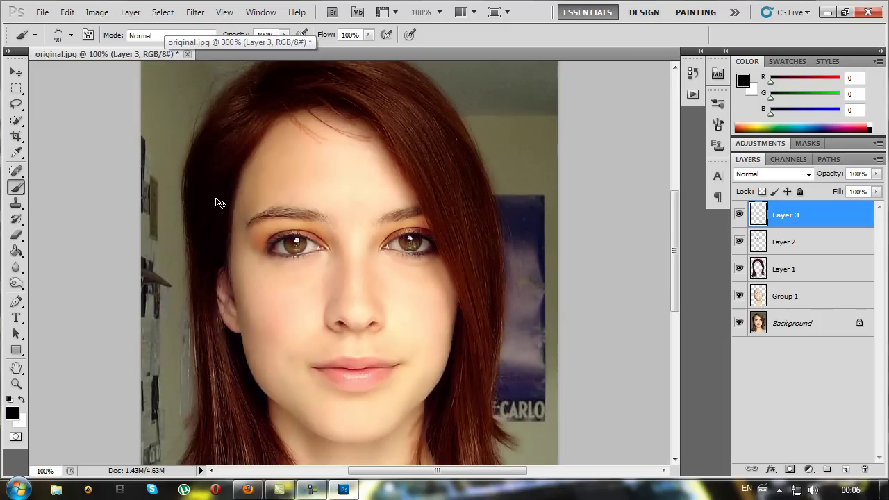
key(ctrl+plus)
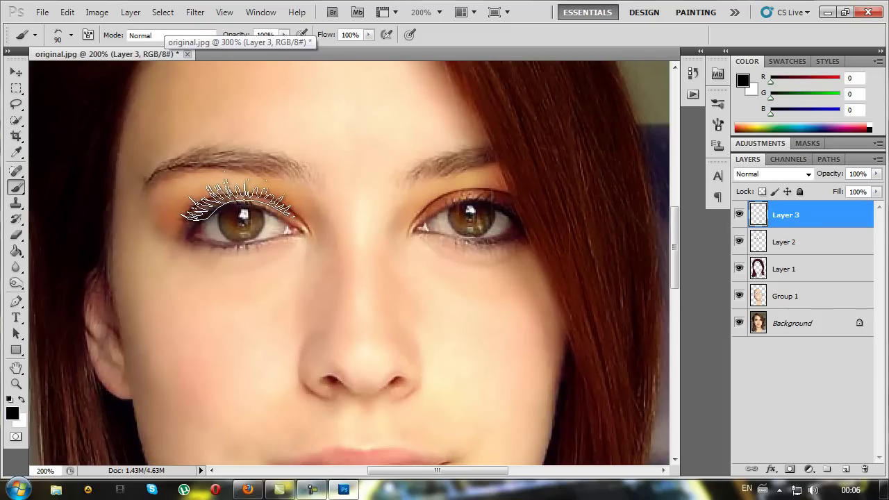
click(71, 36)
drag(83, 73, 96, 74)
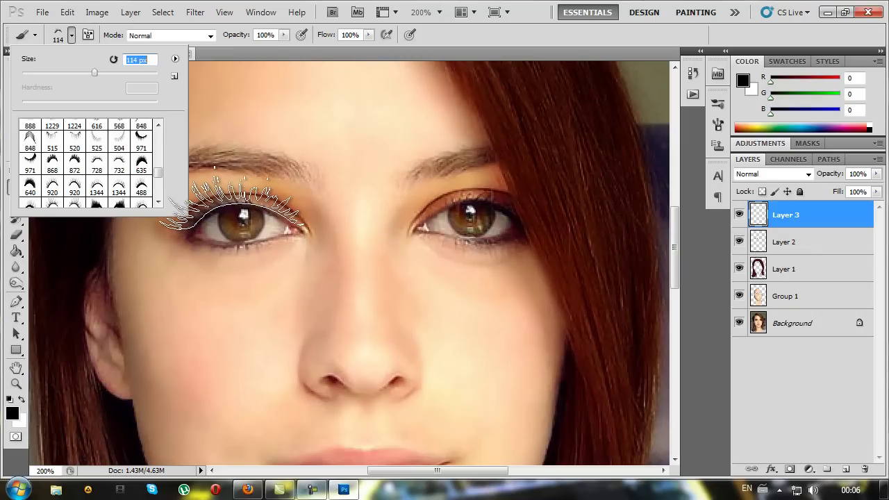
drag(97, 71, 97, 72)
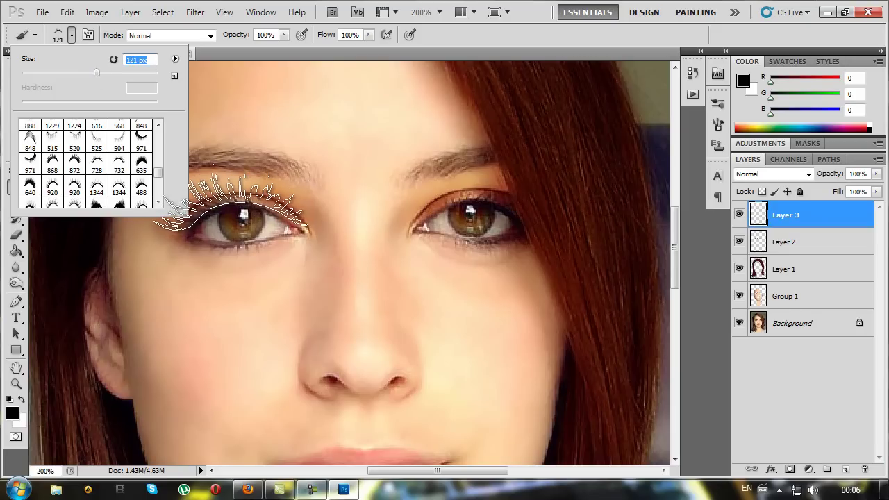
click(230, 203)
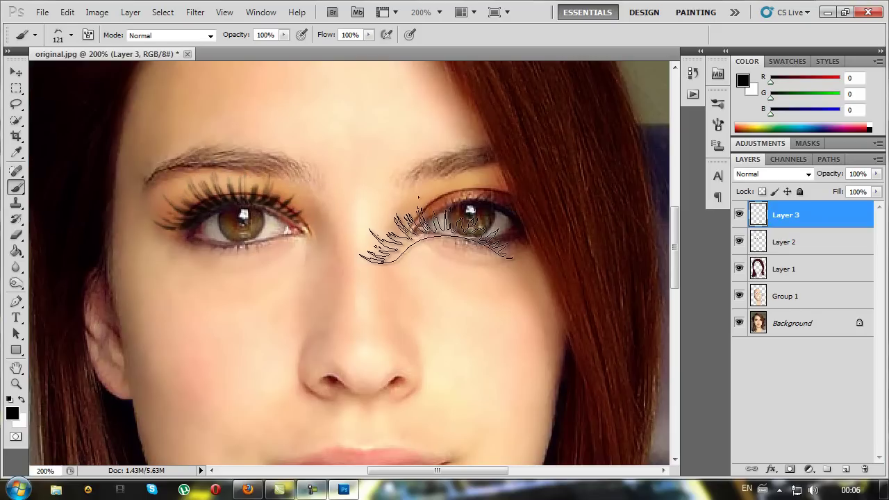
Rotate the left-eye lashes about 3 degrees and position them over the upper lid
click(18, 70)
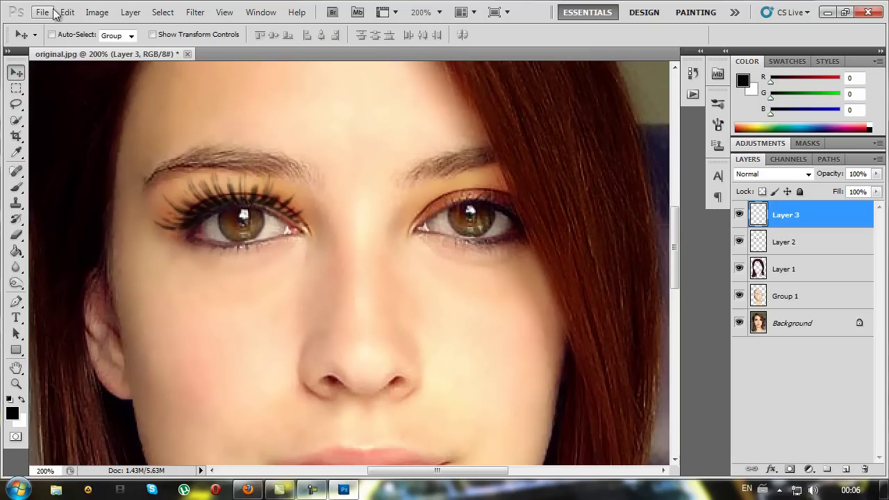
click(68, 13)
mouse_move(114, 265)
click(320, 289)
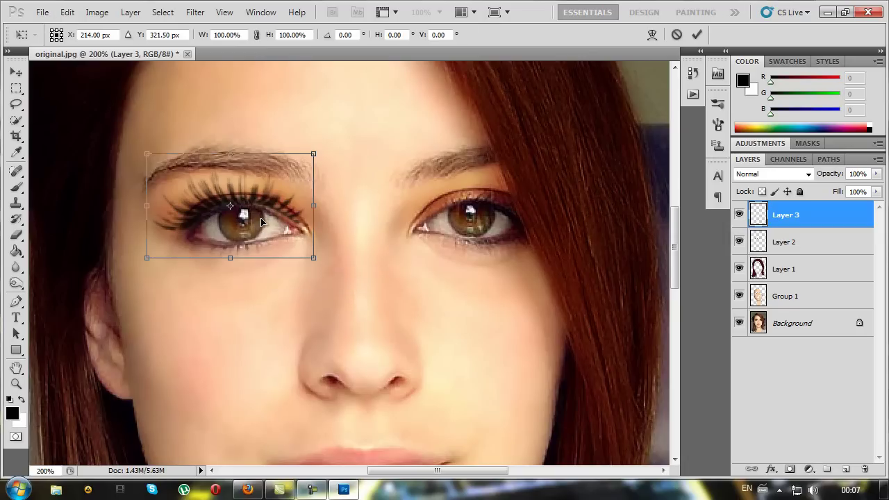
key(Left)
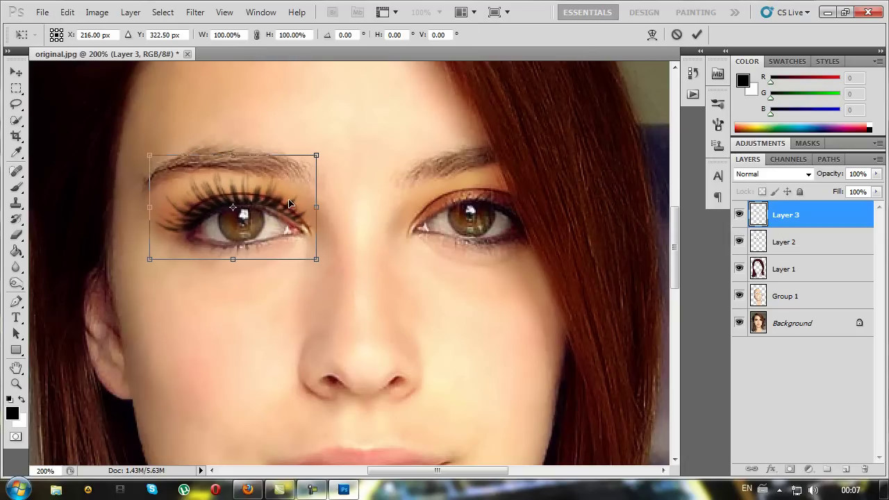
click(68, 12)
mouse_move(114, 265)
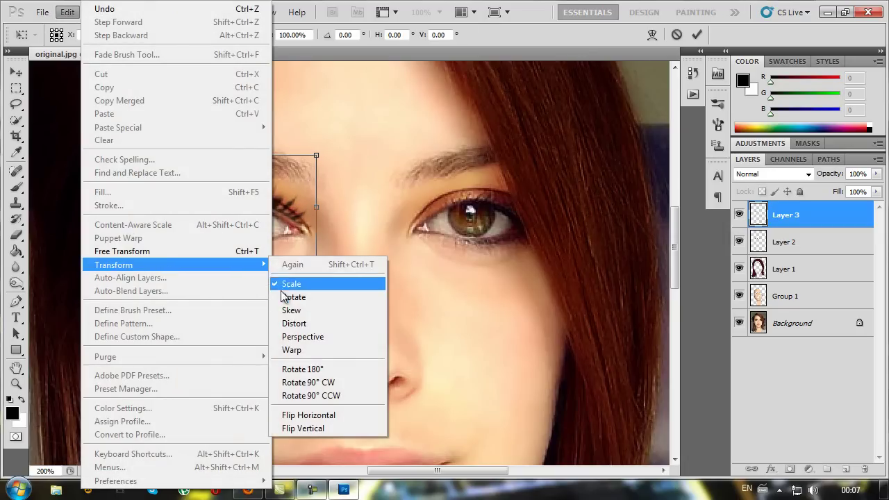
click(285, 297)
drag(323, 139, 328, 147)
drag(272, 206, 273, 205)
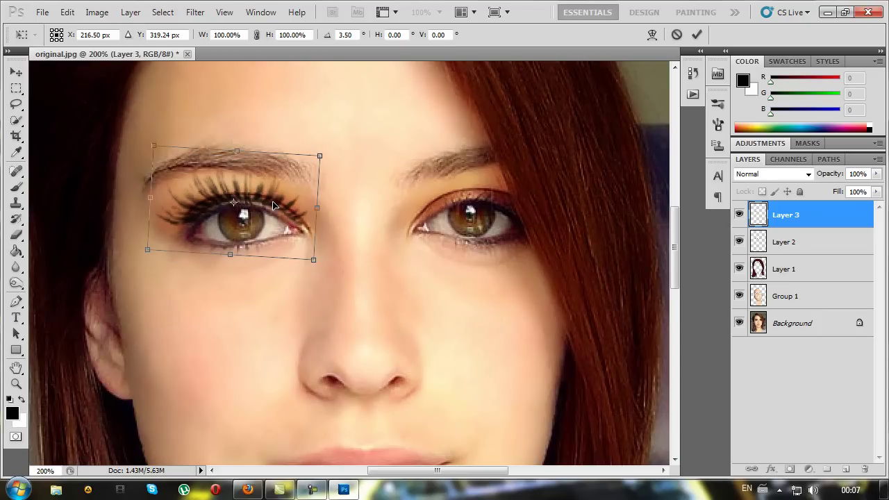
scroll(273, 205, up, 1)
key(Down)
key(Down)
key(Down)
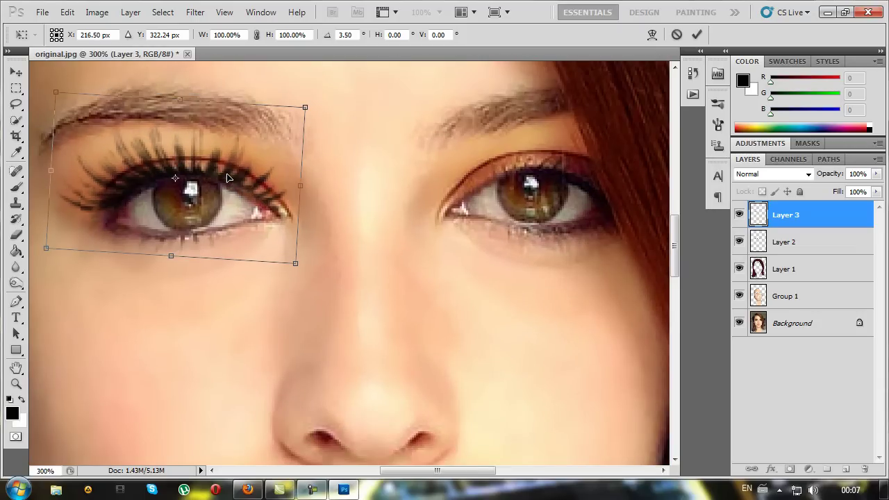
key(Up)
key(Up)
key(Up)
key(Down)
key(Down)
key(Down)
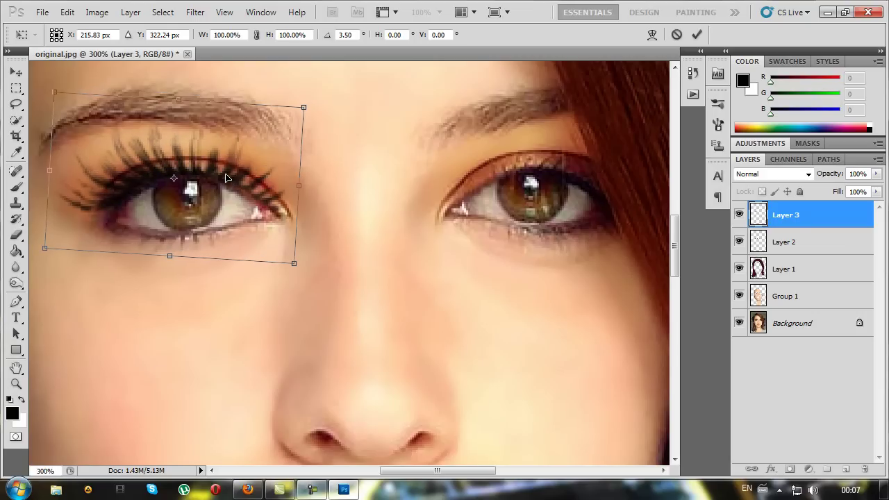
click(697, 35)
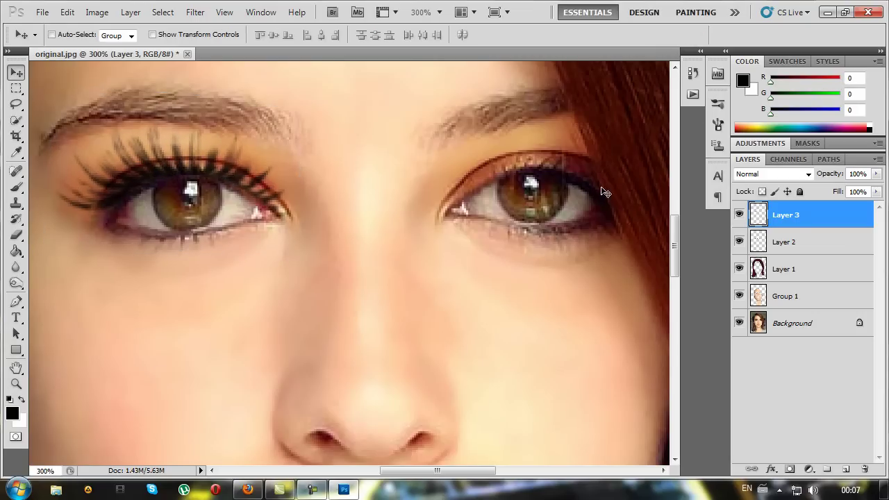
Fine-tune the lashes' position with small nudges slightly up and left
key(Up)
key(Down)
key(Up)
key(Down)
key(Up)
key(Down)
key(Up)
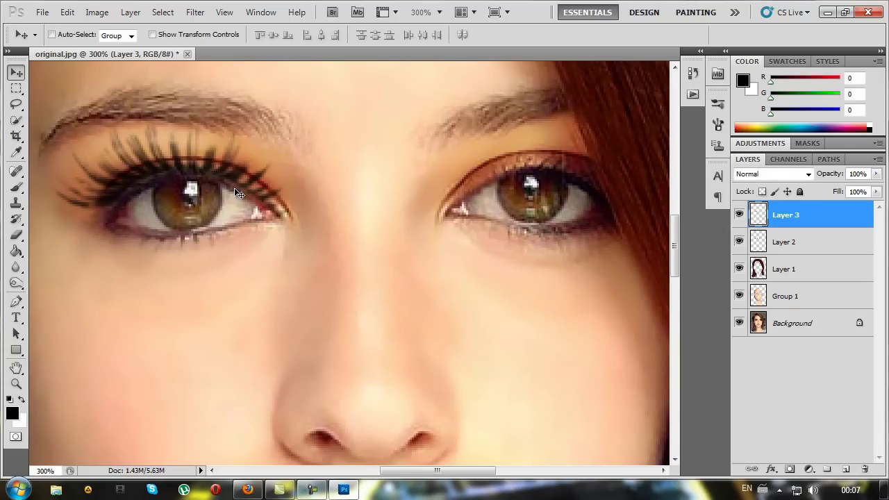
key(ctrl+plus)
drag(185, 147, 179, 144)
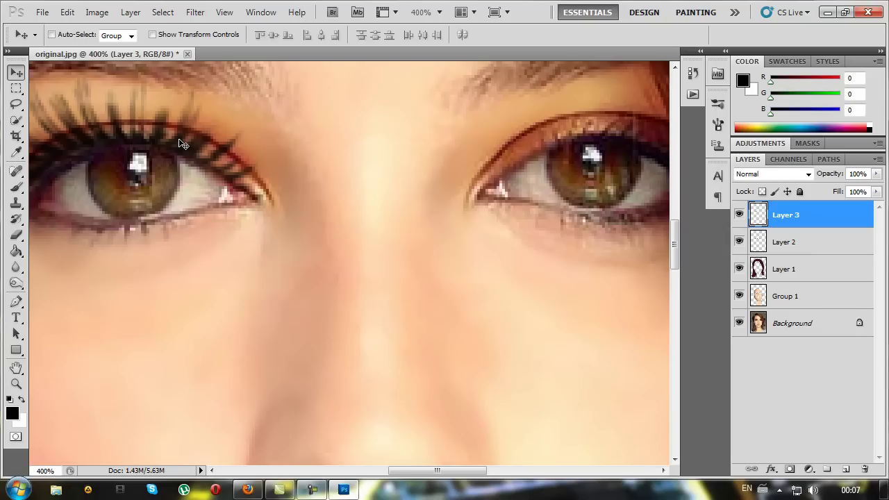
key(ctrl+minus)
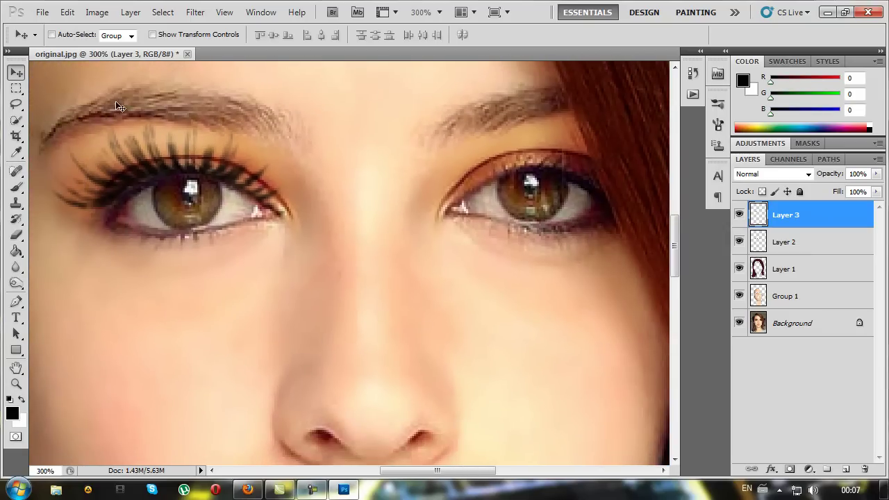
Narrow the lashes to 96.11% width from their left side and commit
click(67, 12)
mouse_move(113, 265)
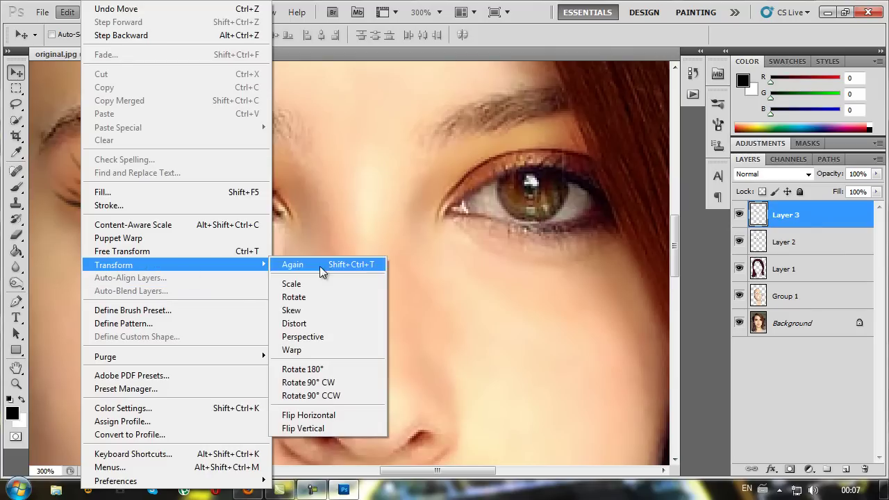
click(313, 287)
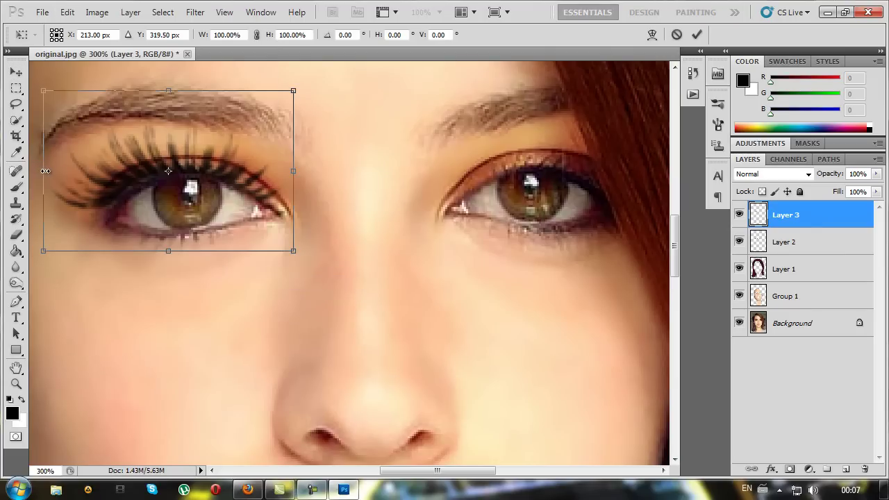
drag(45, 171, 53, 170)
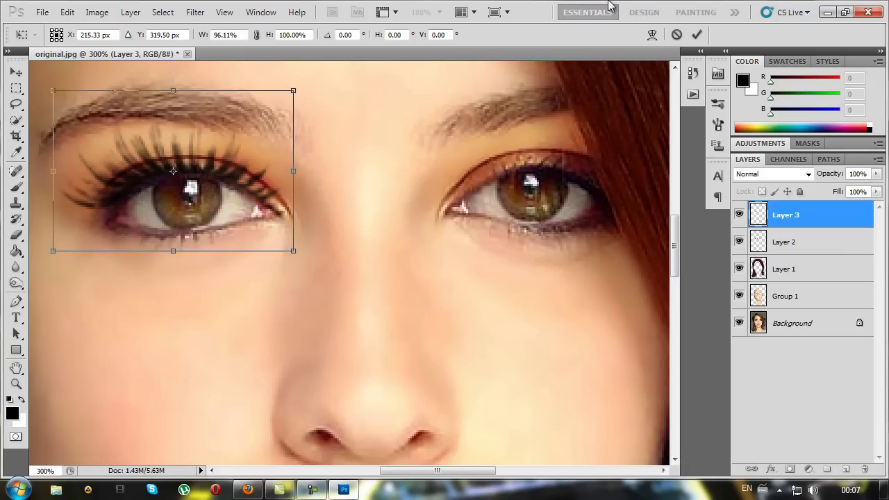
click(697, 35)
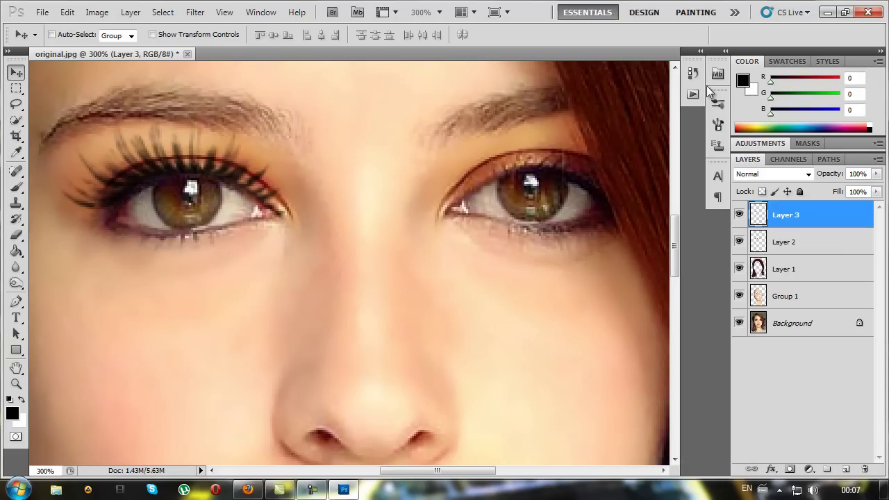
Duplicate Layer 3, move the copy to the right eye and flip it horizontally onto the lid
right_click(817, 215)
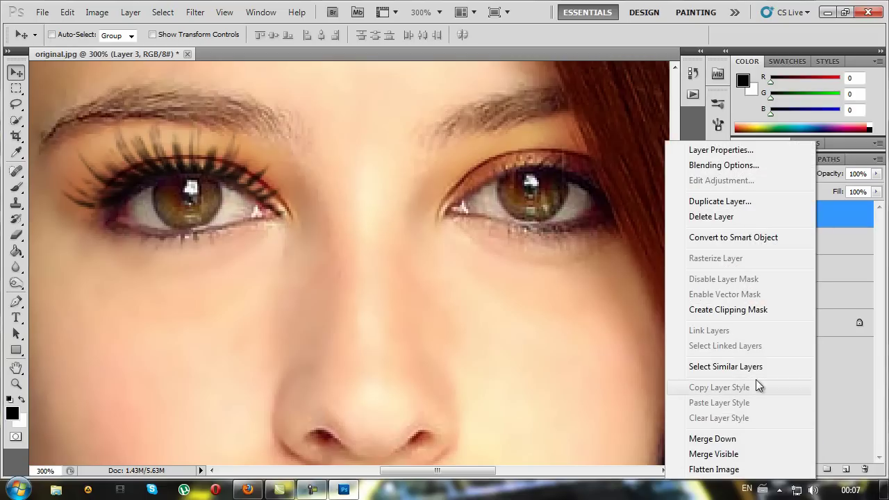
click(740, 201)
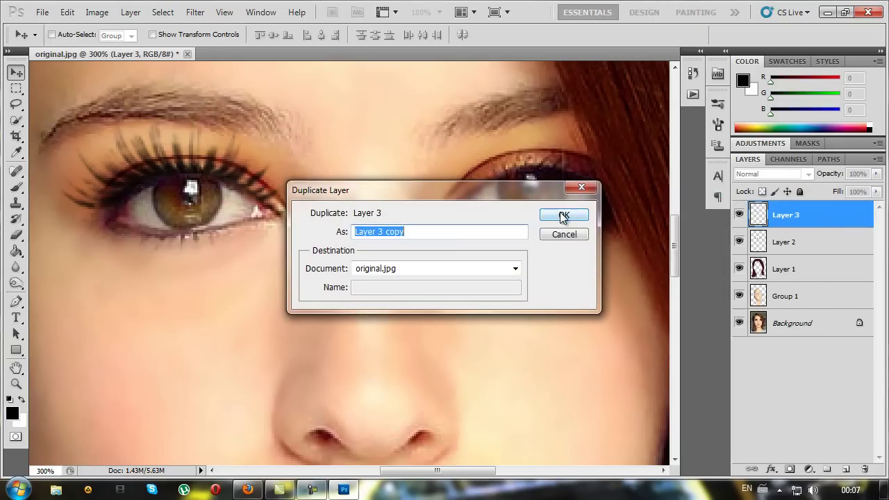
click(564, 217)
mouse_move(170, 172)
mouse_down()
mouse_move(392, 201)
mouse_move(535, 163)
mouse_up()
click(66, 13)
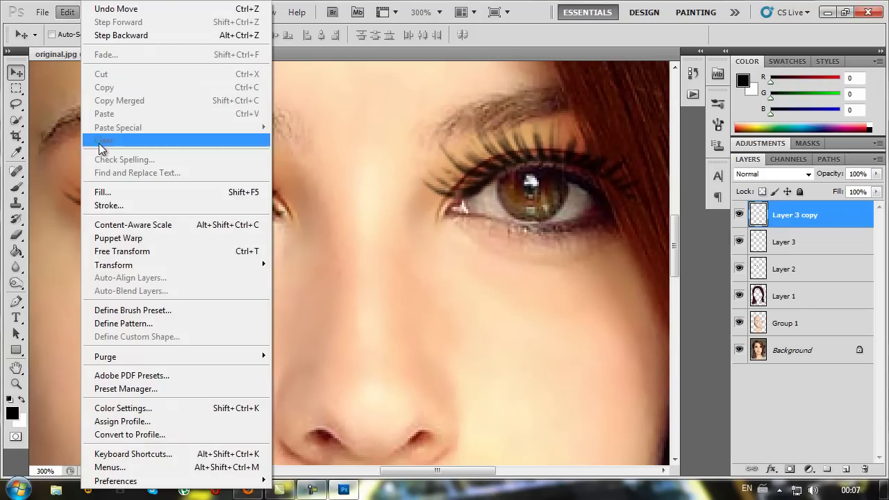
click(294, 415)
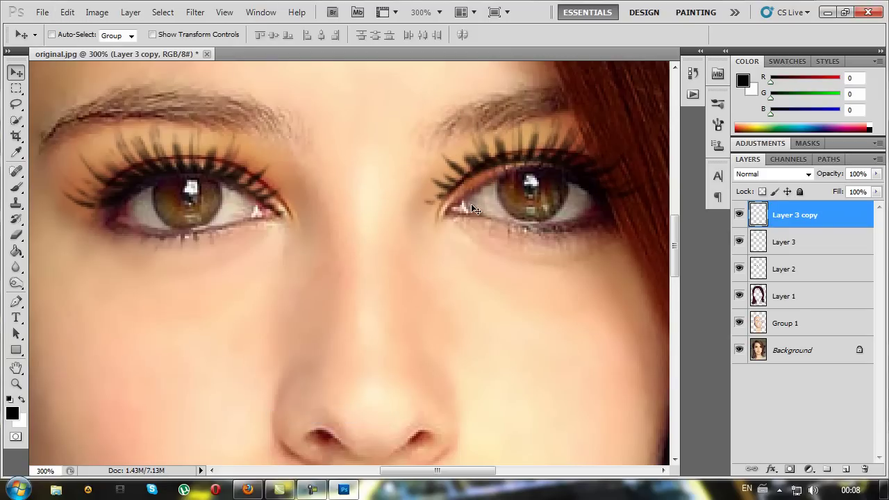
drag(511, 154, 529, 166)
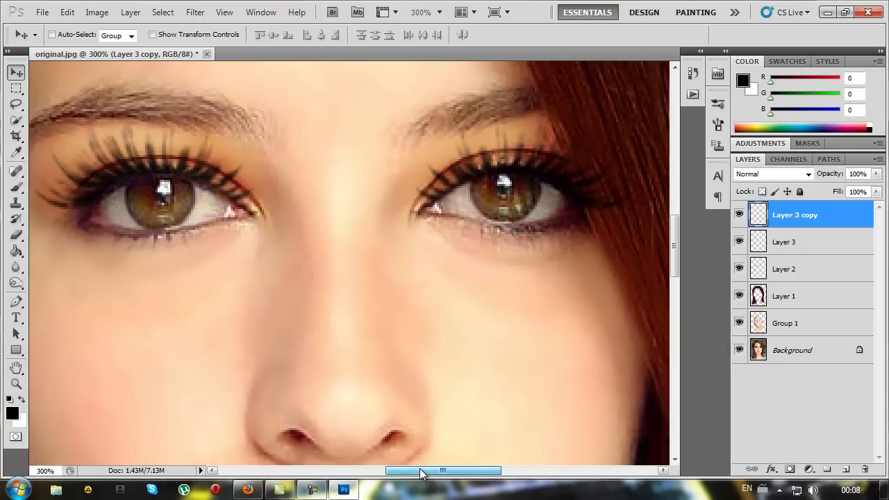
Erase the outer tails of the right-eye lashes with the Eraser at 100% opacity
drag(400, 464, 414, 464)
click(17, 235)
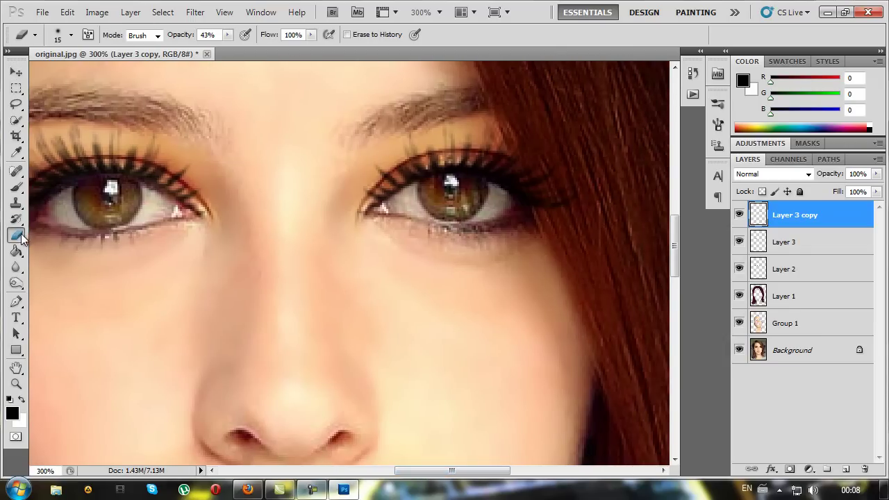
drag(554, 221, 532, 177)
click(227, 34)
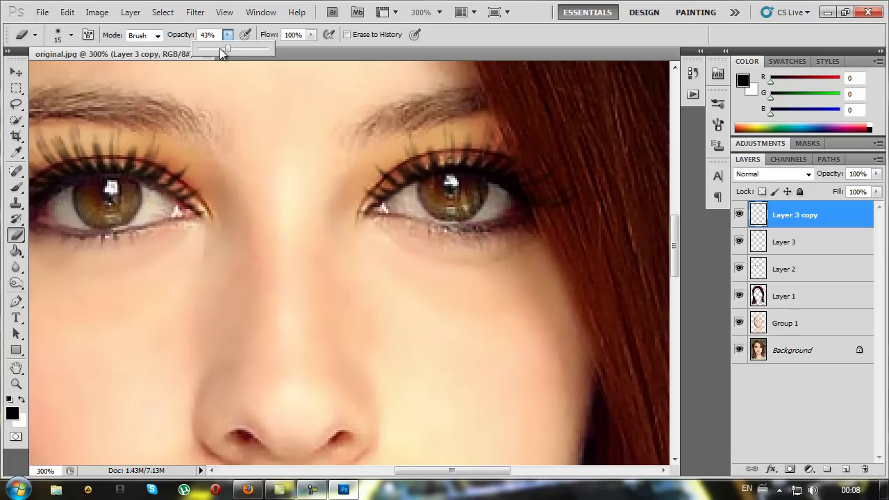
click(551, 210)
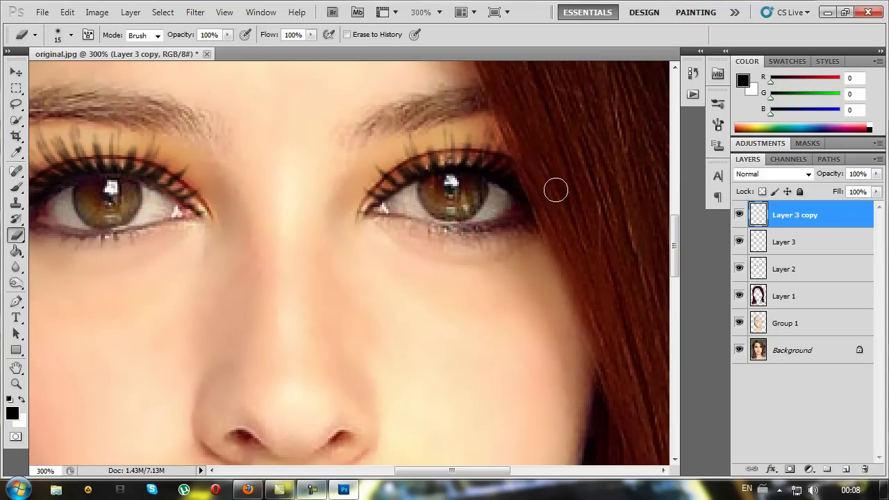
key(ctrl+minus)
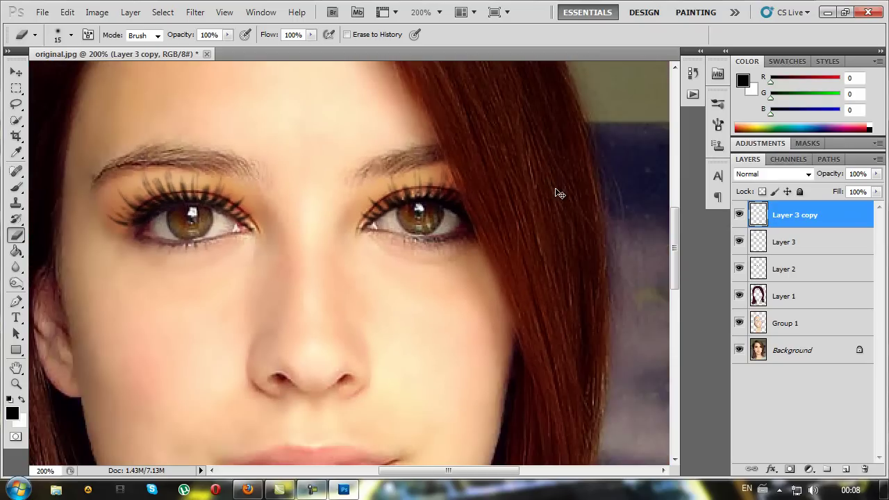
key(ctrl+minus)
Add an empty Layer 4 above the lash layers and pick the Brush tool
scroll(461, 272, down, 1)
scroll(460, 272, down, 1)
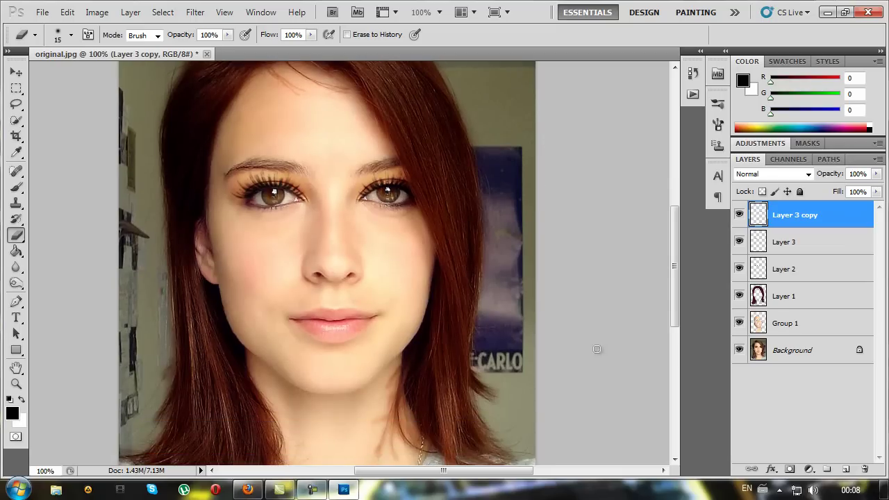
scroll(632, 319, up, 1)
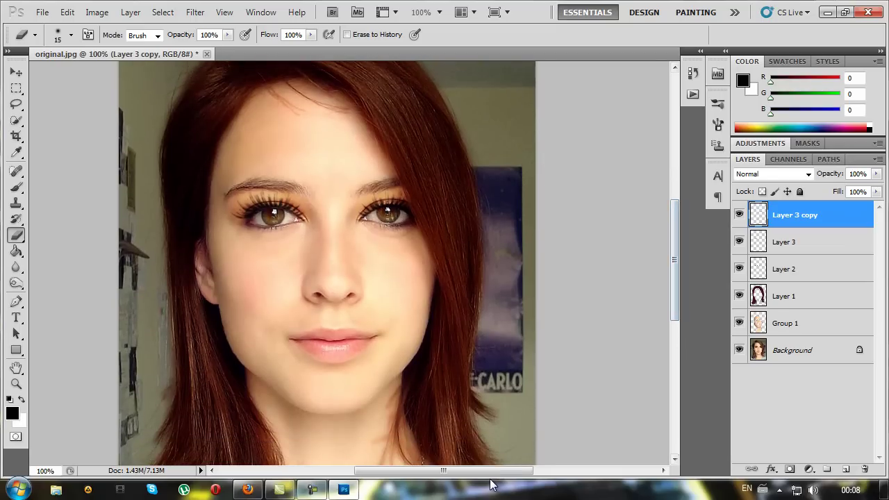
scroll(480, 471, left, 2)
scroll(514, 446, down, 1)
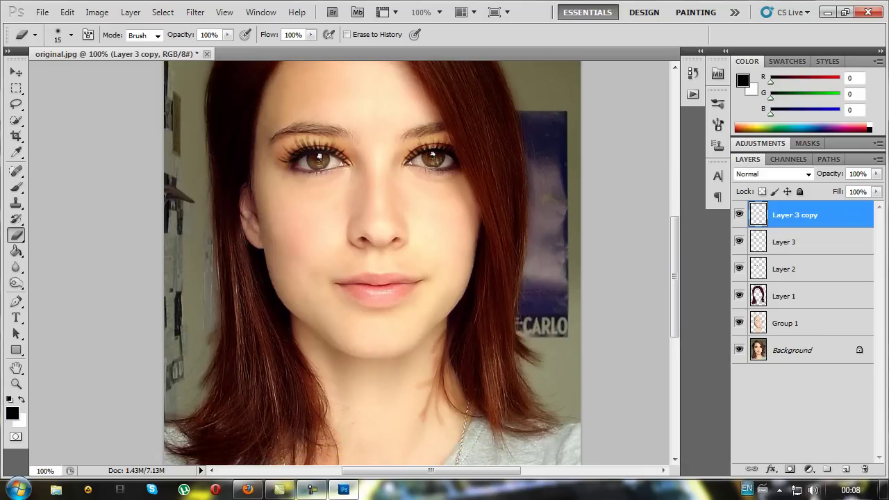
click(846, 470)
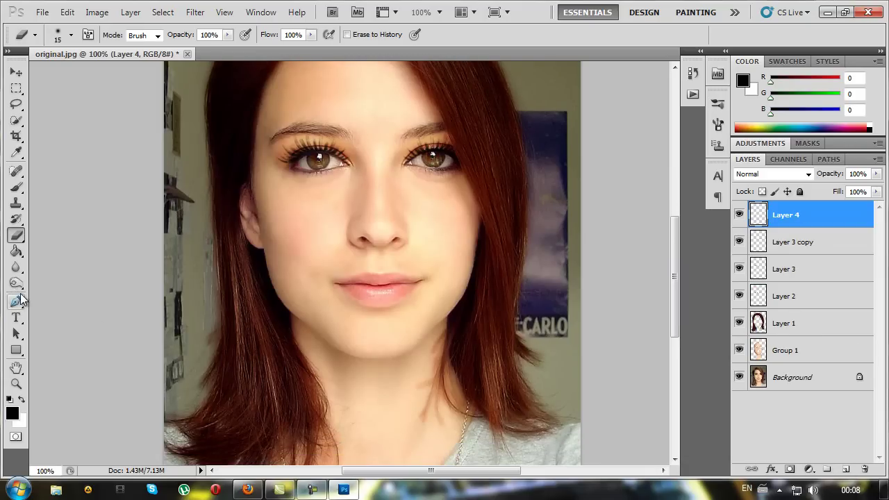
click(16, 187)
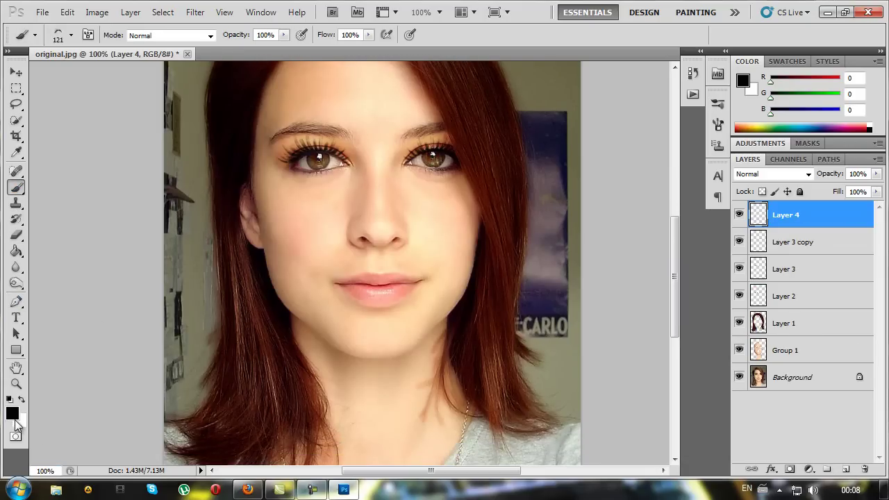
Sample a pale lip pink (R251 G202 B187) from the lips as the foreground colour
click(70, 34)
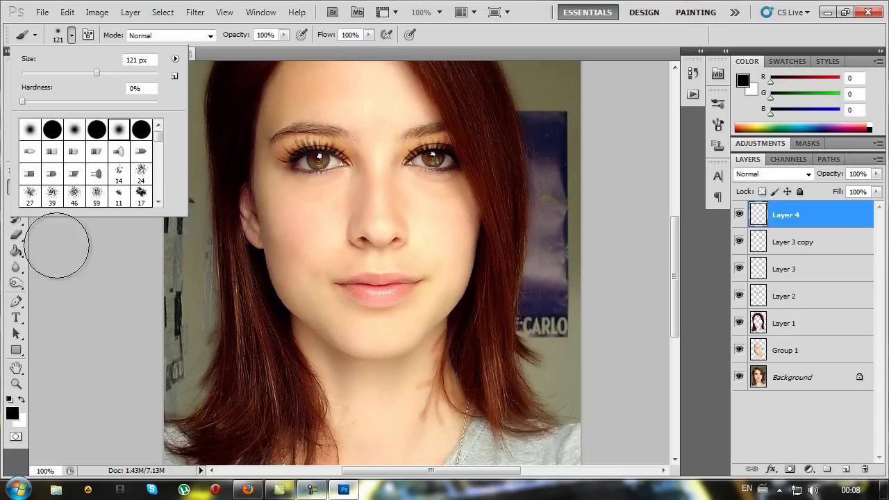
click(11, 414)
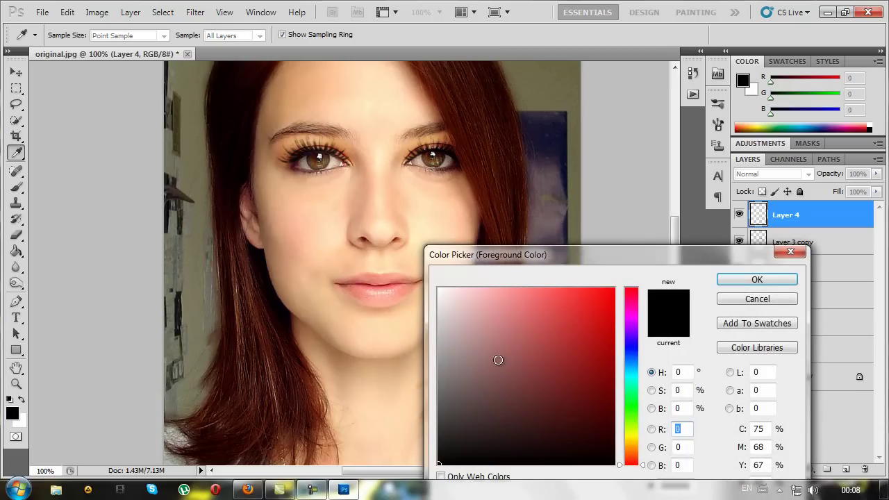
drag(378, 288, 376, 288)
click(376, 288)
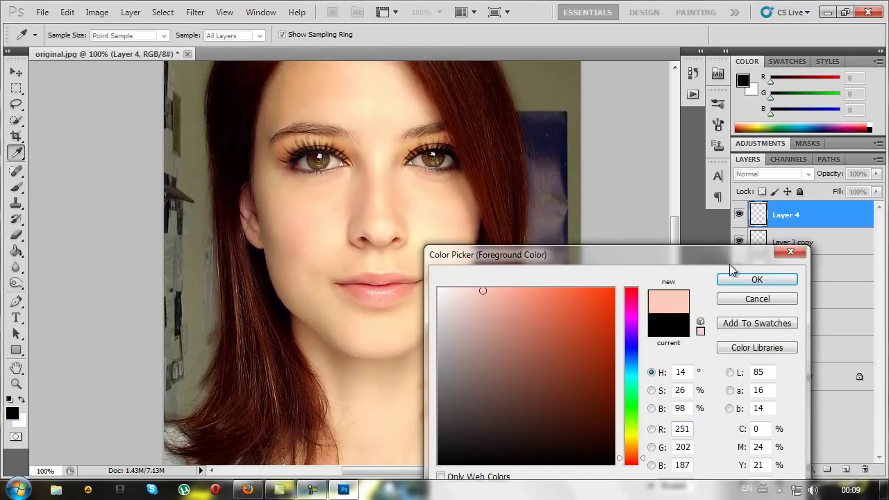
click(757, 279)
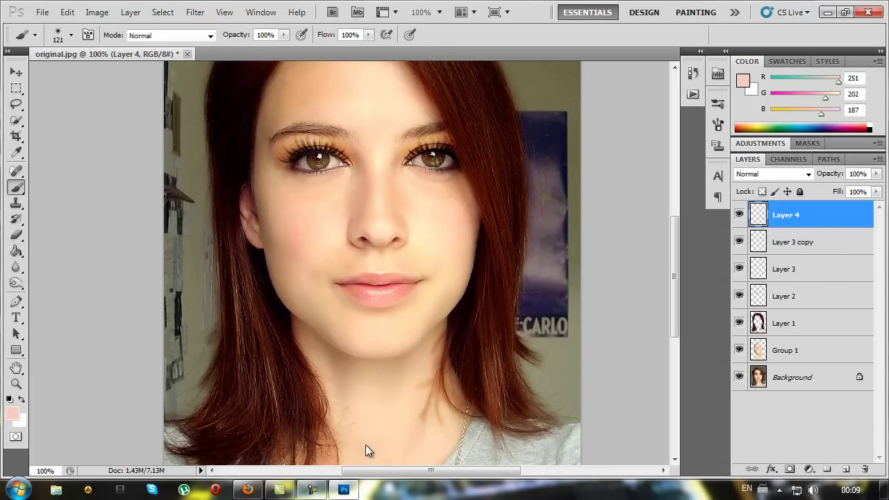
Paint pale pink over the upper and lower lips on Layer 4, resizing the brush with [ and ]
key(ctrl+plus)
key(ctrl+plus)
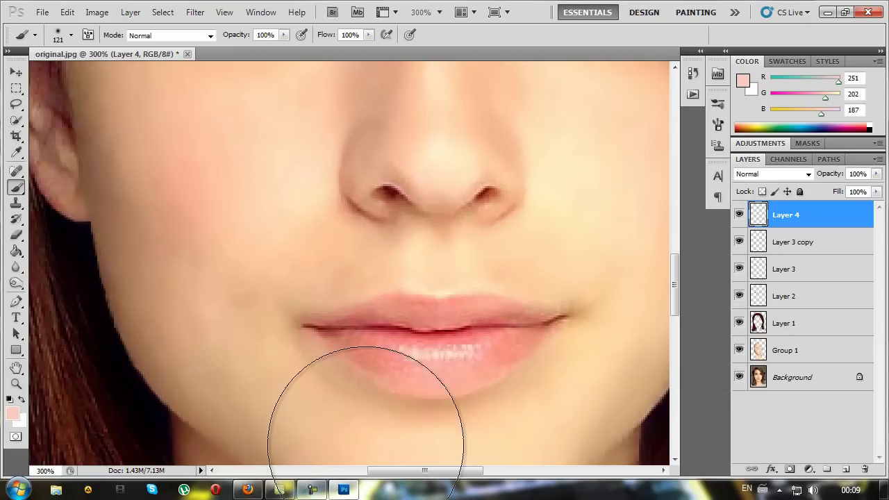
key(bracketleft)
key(bracketleft)
key(bracketleft)
key(bracketleft)
key(bracketleft)
key(bracketleft)
key(bracketleft)
key(bracketleft)
key(bracketleft)
key(bracketleft)
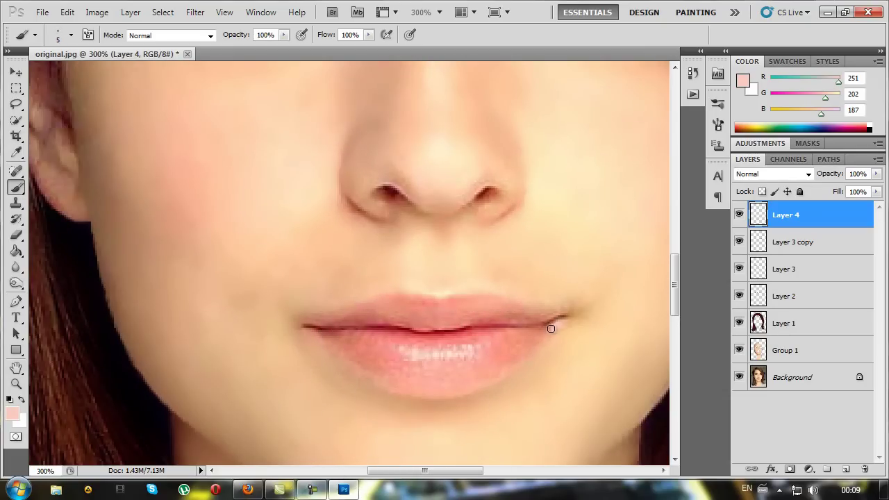
mouse_move(512, 367)
mouse_down()
mouse_move(472, 389)
mouse_move(415, 394)
mouse_move(355, 368)
mouse_move(311, 331)
mouse_move(413, 342)
mouse_move(544, 328)
mouse_move(465, 383)
mouse_move(368, 367)
mouse_move(340, 344)
mouse_move(510, 341)
mouse_move(434, 367)
mouse_move(364, 347)
mouse_move(451, 351)
mouse_up()
key(bracketright)
key(bracketright)
key(bracketright)
key(bracketleft)
scroll(510, 341, down, 1)
key(bracketright)
key(bracketleft)
key(bracketleft)
key(bracketleft)
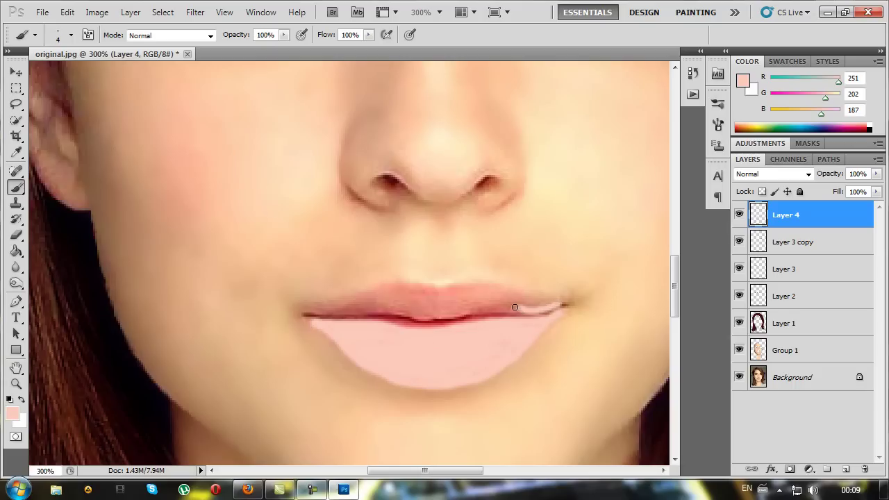
drag(400, 309, 362, 310)
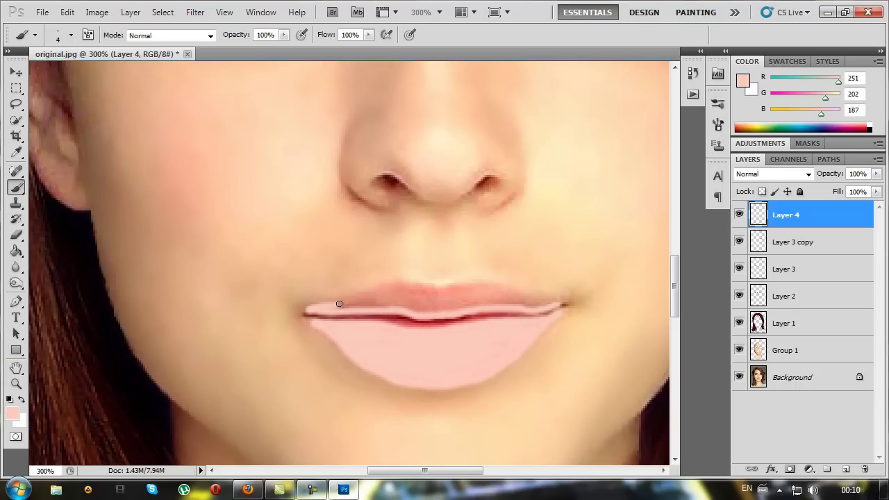
mouse_move(409, 287)
mouse_down()
mouse_move(538, 298)
mouse_move(464, 296)
mouse_move(473, 292)
mouse_move(447, 305)
mouse_move(356, 306)
mouse_move(409, 296)
mouse_up()
key(bracketright)
key(bracketright)
key(bracketright)
key(bracketright)
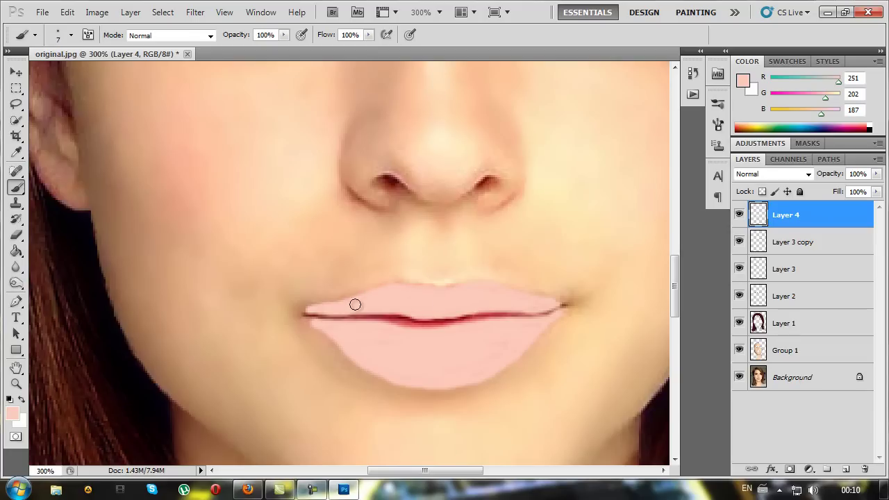
key(bracketright)
key(bracketright)
Set Layer 4 to Overlay at 30% opacity and blur the lower lip edge
click(800, 176)
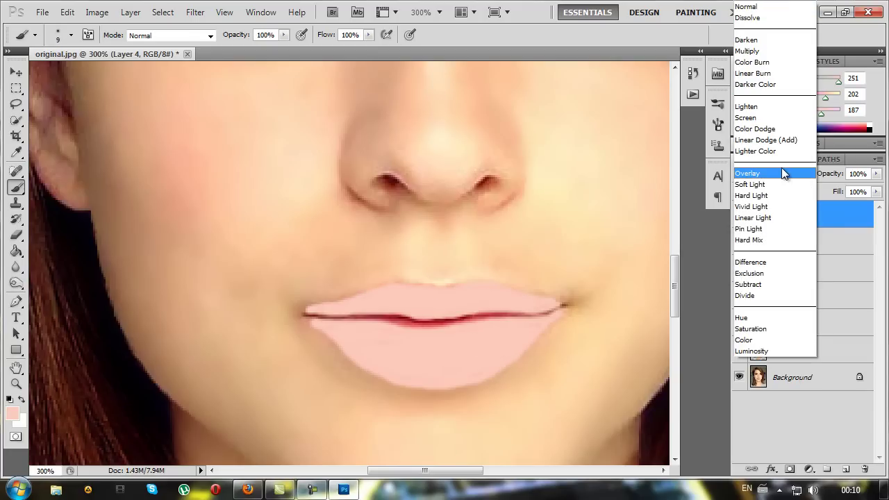
click(778, 174)
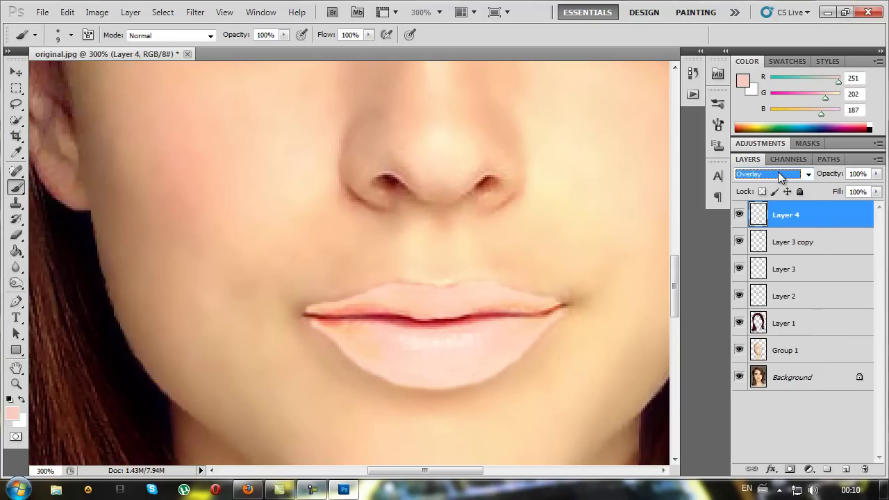
click(876, 176)
drag(860, 188, 819, 191)
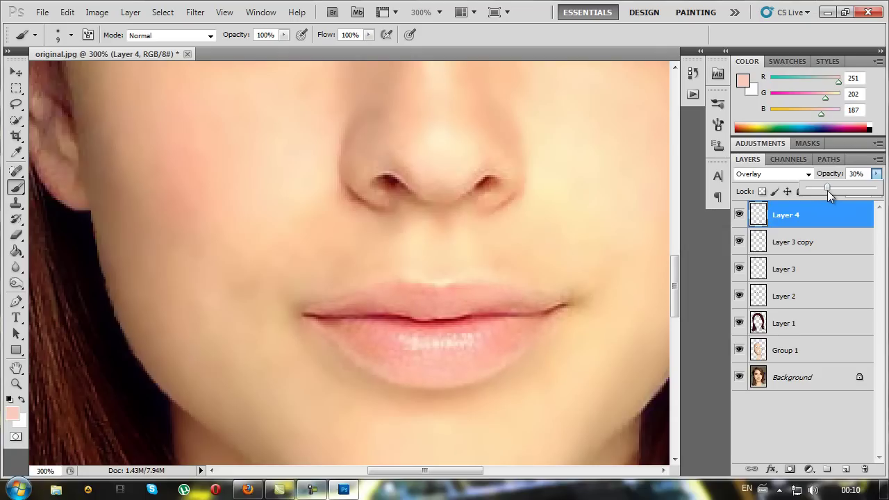
click(16, 268)
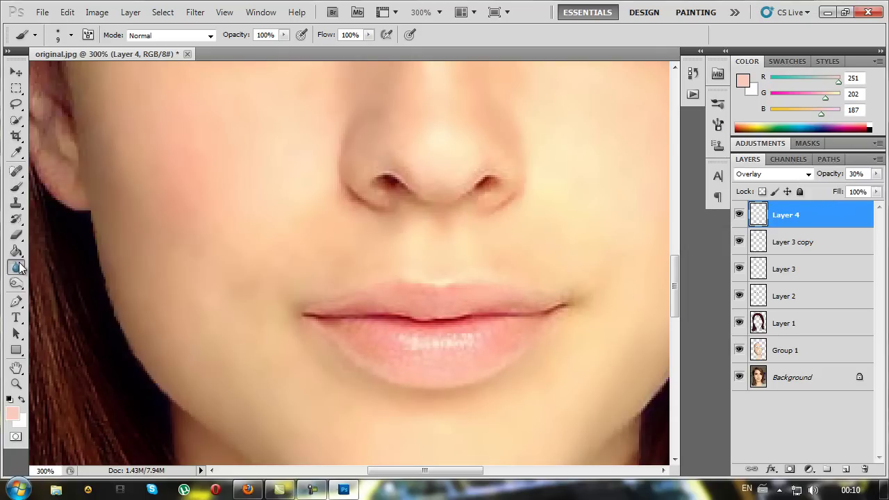
mouse_move(306, 320)
mouse_down()
mouse_move(308, 334)
mouse_move(377, 375)
mouse_move(472, 391)
mouse_move(540, 343)
mouse_move(565, 285)
mouse_move(426, 278)
mouse_move(298, 313)
mouse_move(311, 304)
mouse_move(373, 373)
mouse_move(480, 377)
mouse_move(587, 309)
mouse_move(473, 285)
mouse_move(286, 306)
mouse_up()
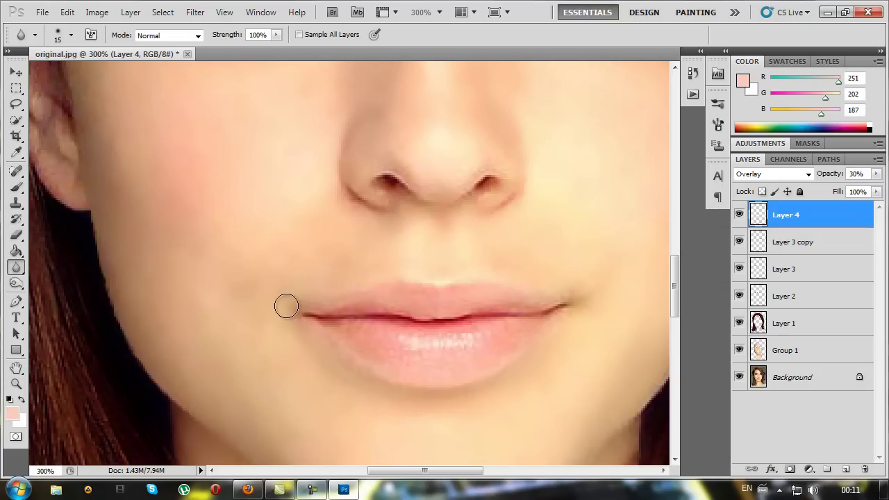
key(ctrl+minus)
key(ctrl+minus)
key(ctrl+minus)
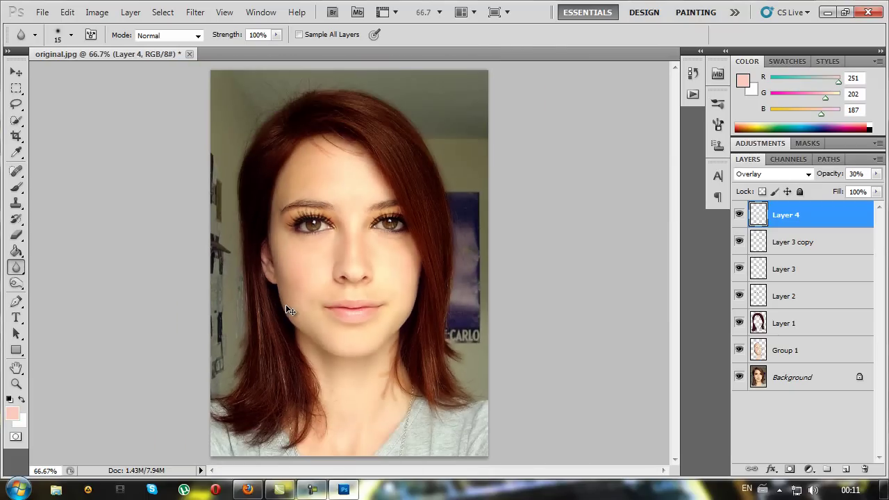
Add Layer 5 with a soft black brush at 277 px and 0% hardness
click(847, 469)
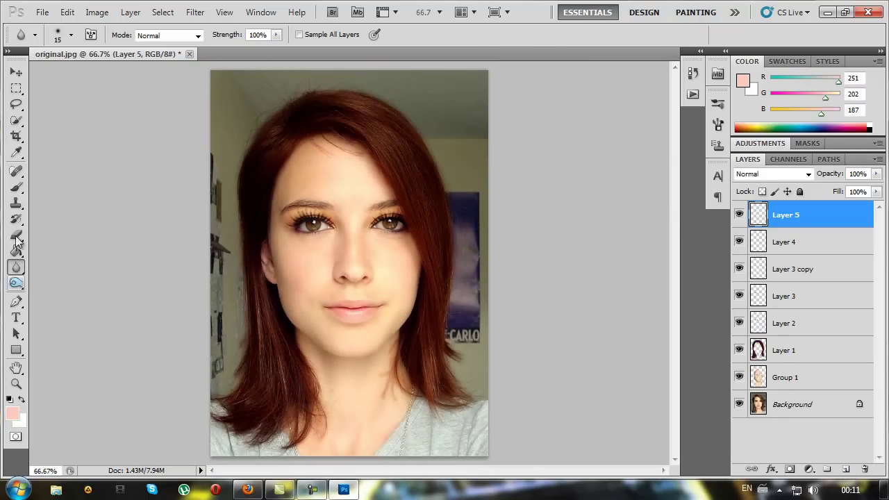
click(16, 191)
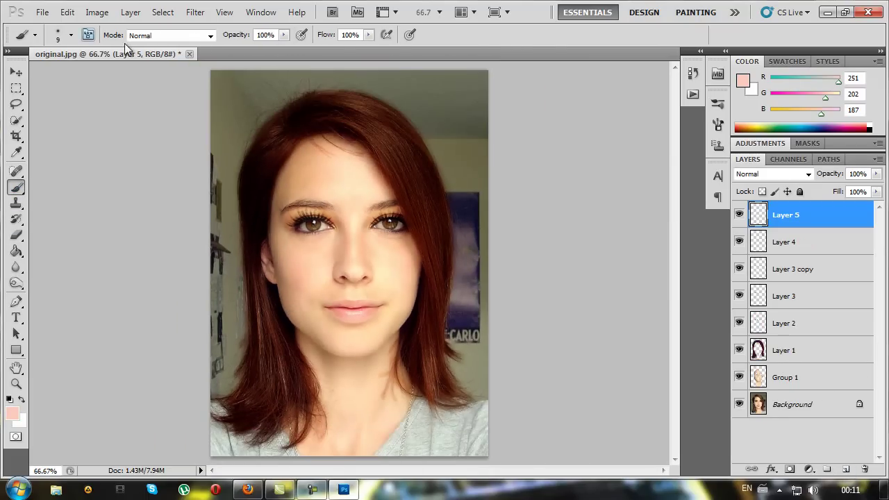
click(9, 401)
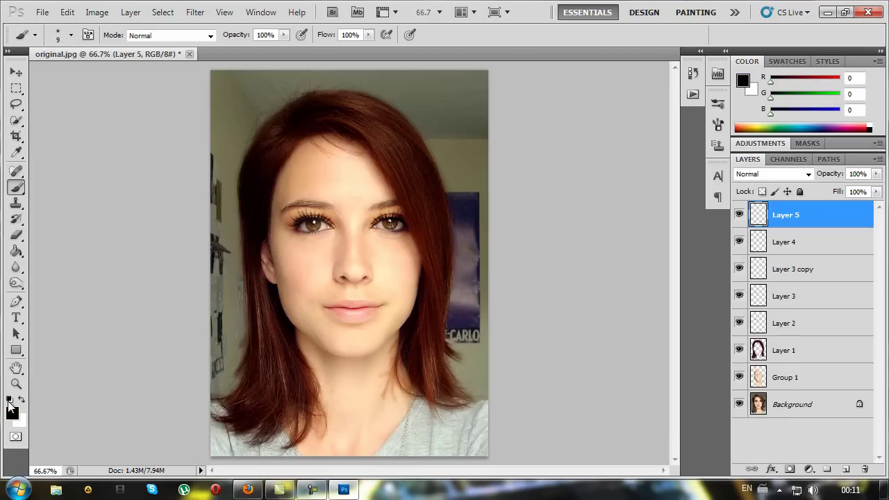
click(71, 35)
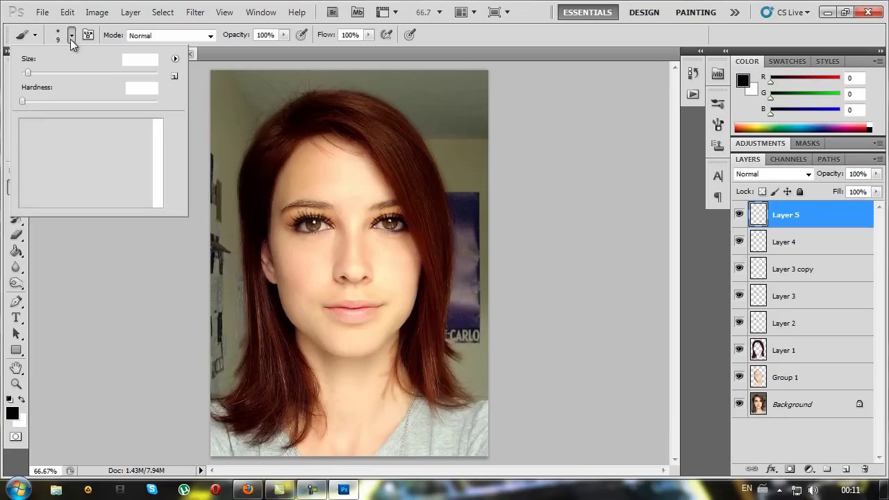
drag(80, 72, 120, 74)
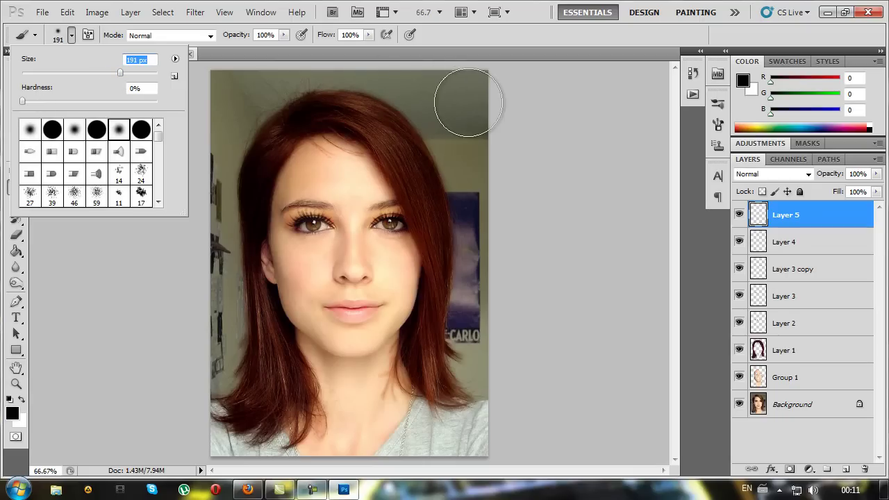
drag(120, 74, 126, 73)
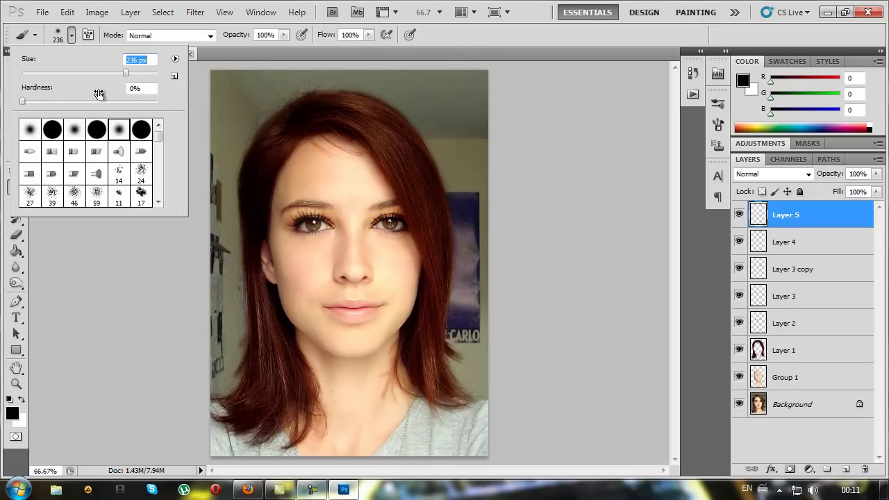
drag(126, 73, 128, 73)
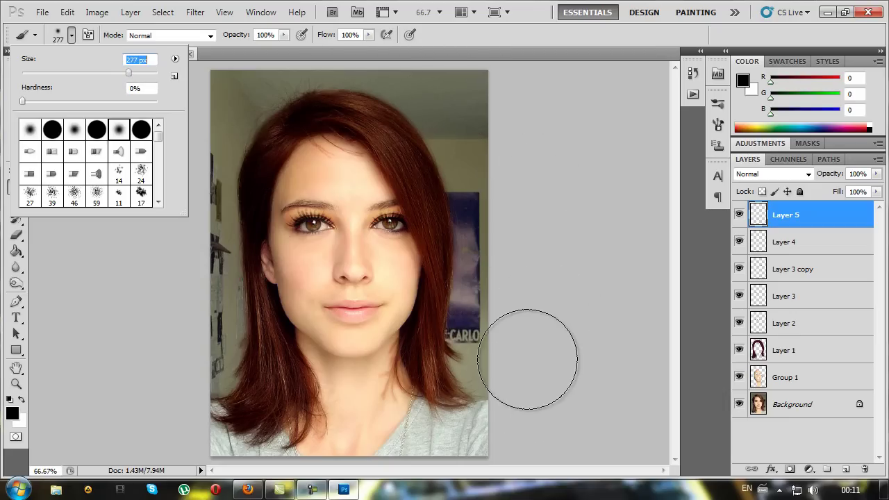
Paint soft black over the photo's right edge and bottom corners
mouse_move(521, 403)
mouse_down()
mouse_move(506, 377)
mouse_move(490, 296)
mouse_move(512, 387)
mouse_move(486, 288)
mouse_move(452, 80)
mouse_move(490, 128)
mouse_move(368, 29)
mouse_move(270, 30)
mouse_move(239, 61)
mouse_move(169, 225)
mouse_move(193, 99)
mouse_move(169, 333)
mouse_move(192, 139)
mouse_move(185, 347)
mouse_move(198, 298)
mouse_move(179, 426)
mouse_move(163, 417)
mouse_move(185, 371)
mouse_move(218, 99)
mouse_move(447, 89)
mouse_move(499, 131)
mouse_move(477, 234)
mouse_move(585, 397)
mouse_up()
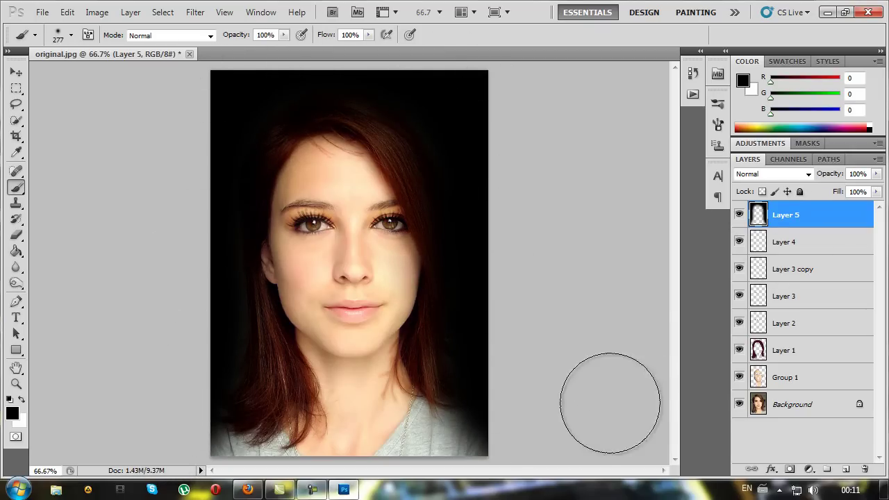
drag(506, 391, 480, 451)
drag(159, 467, 248, 307)
Give Layer 5's black vignette the Overlay blend mode at 70% opacity
click(809, 175)
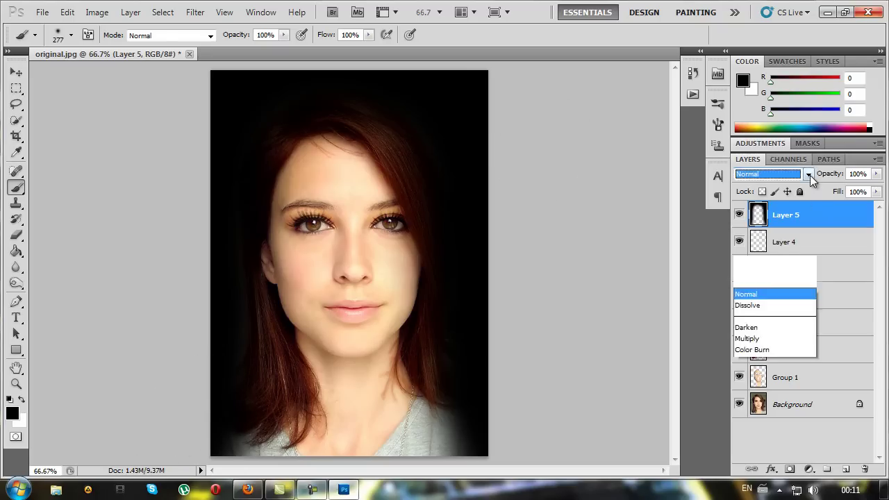
click(776, 175)
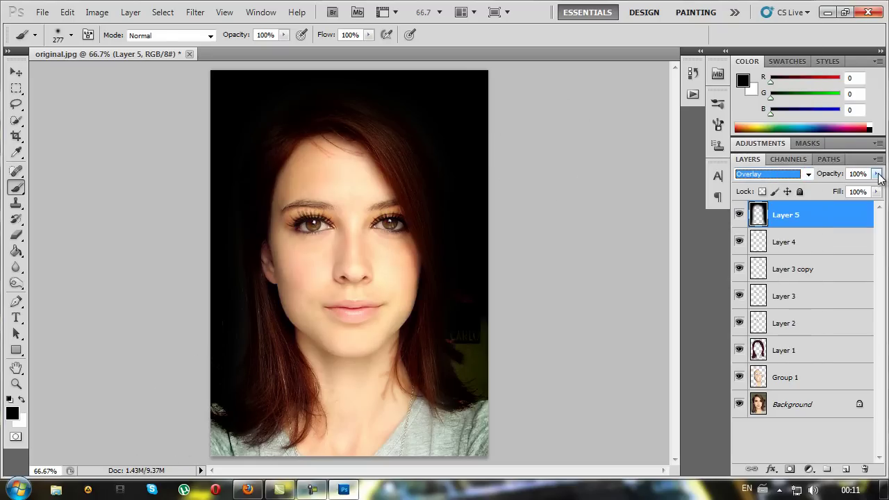
click(877, 174)
drag(876, 188, 850, 186)
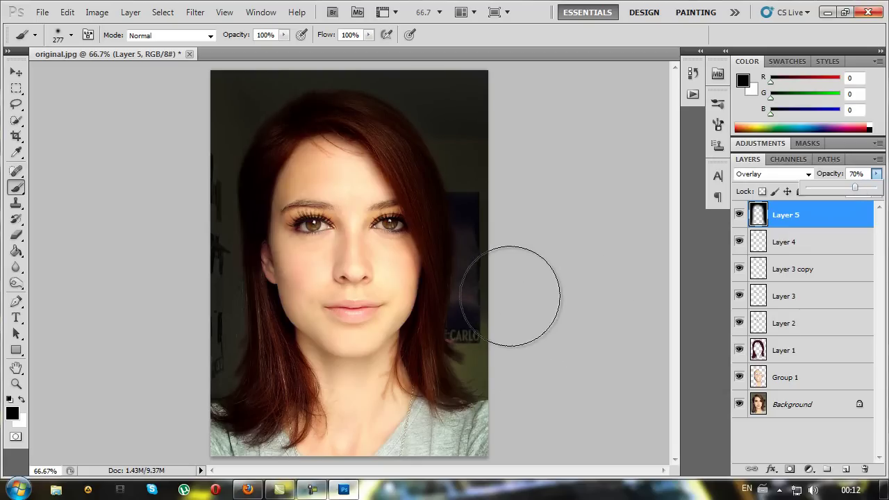
click(512, 348)
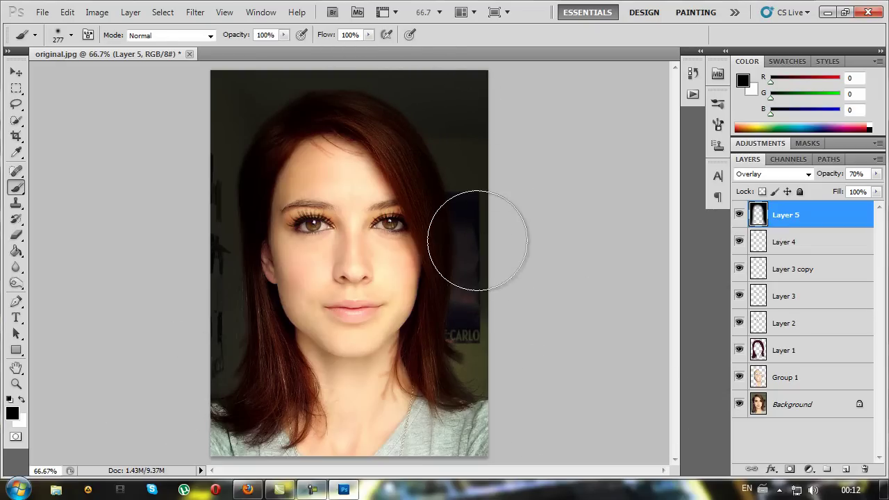
Save a copy of the portrait named 'after' in JPEG format
click(43, 13)
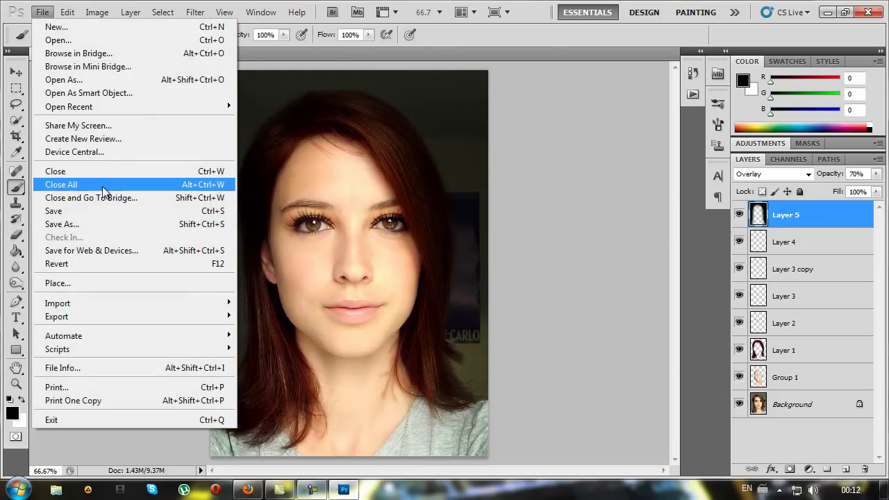
click(95, 225)
text(after)
click(480, 308)
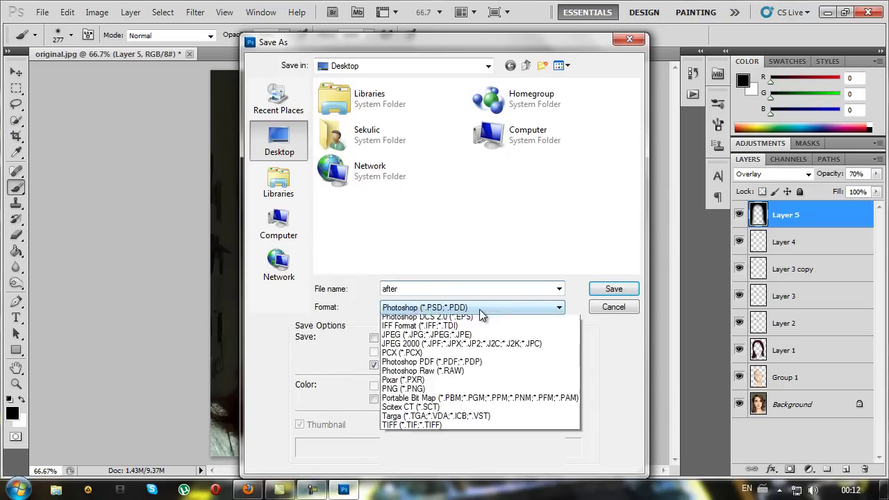
click(495, 391)
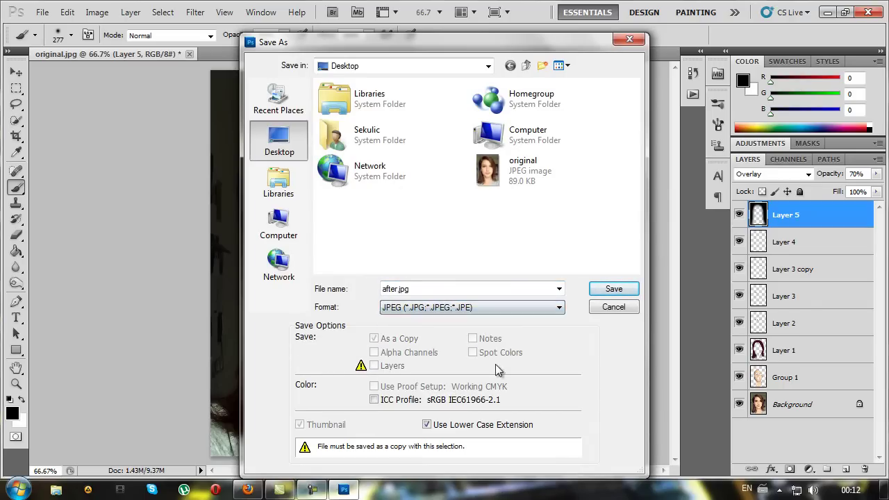
Save after.jpg to the Desktop at Maximum quality and minimize Photoshop
click(625, 290)
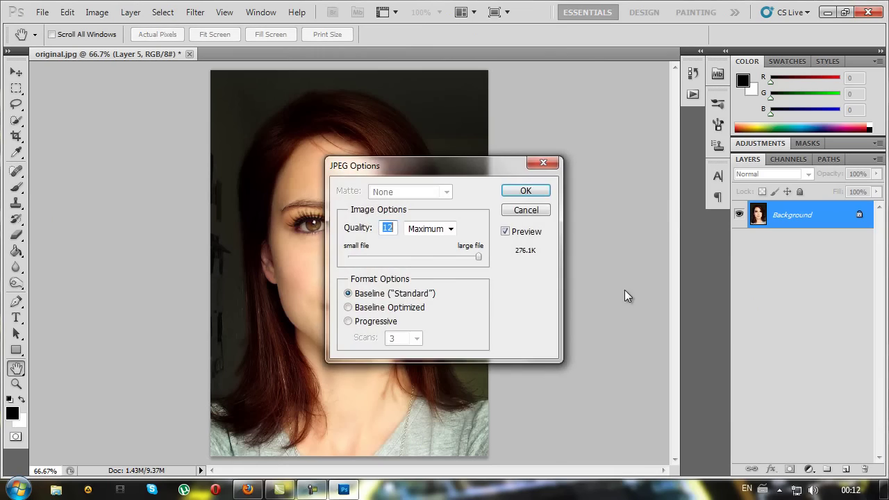
click(523, 190)
click(828, 13)
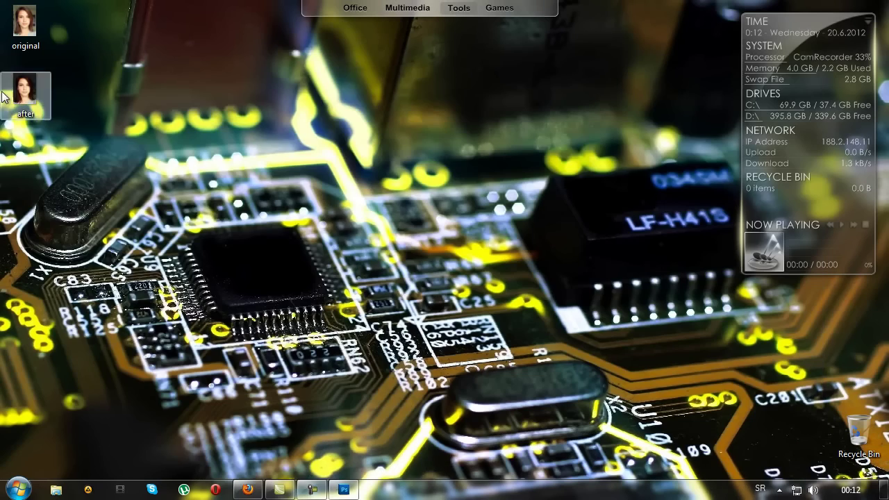
Open original and after in Photo Viewer, snapping original right and after left
double_click(25, 24)
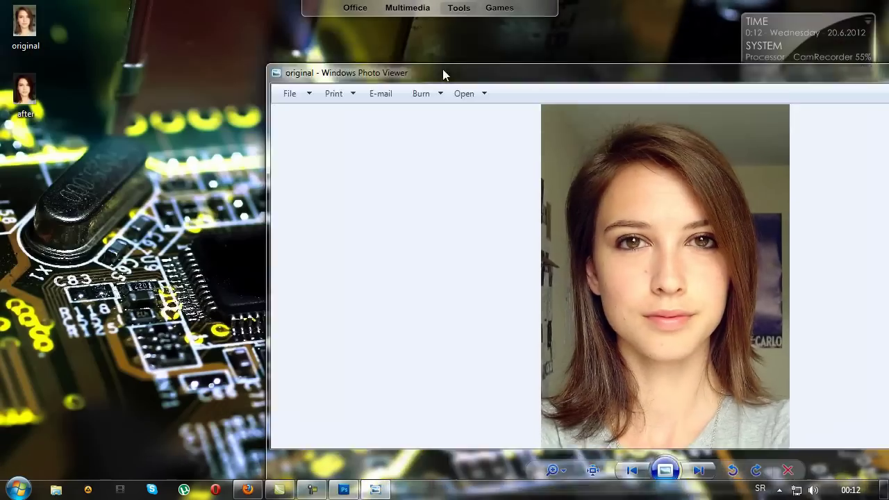
drag(170, 7, 888, 84)
double_click(26, 95)
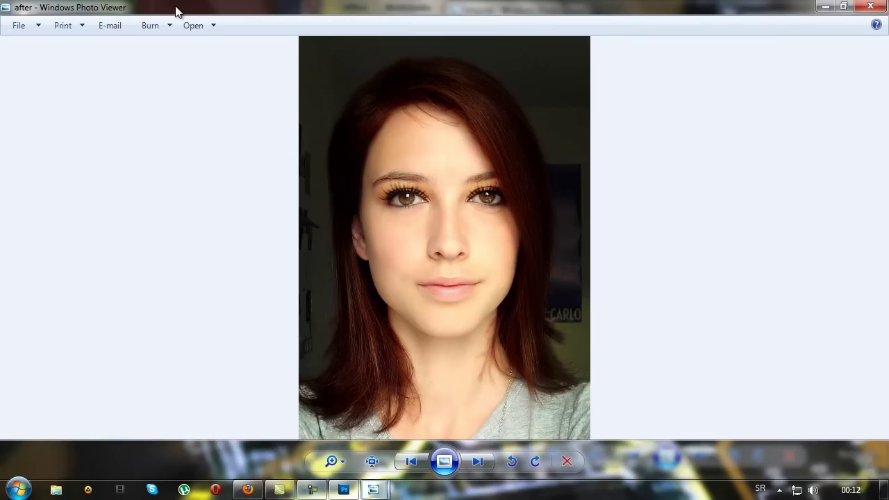
drag(175, 8, 0, 139)
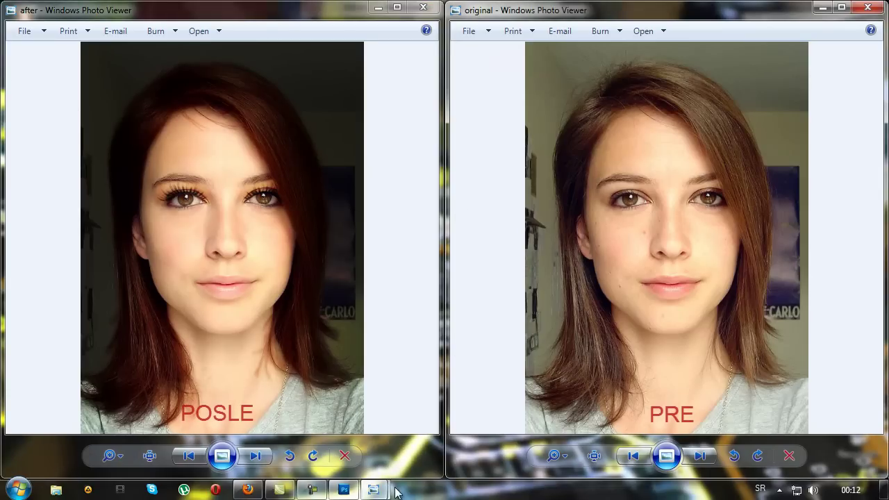